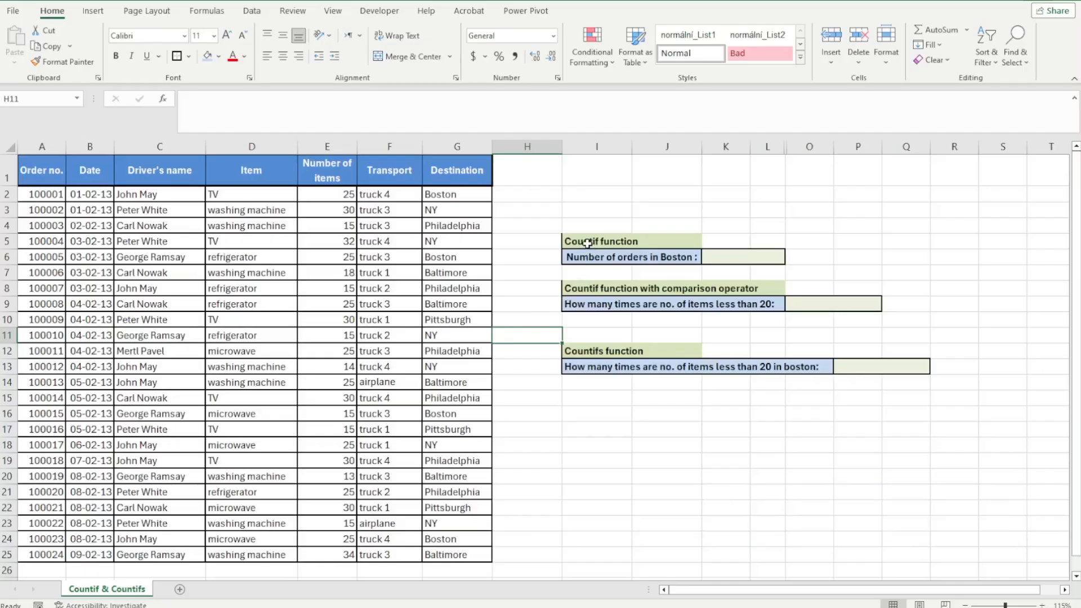
Examine the order table and the three COUNTIF task cells beside it
click(590, 247)
click(540, 256)
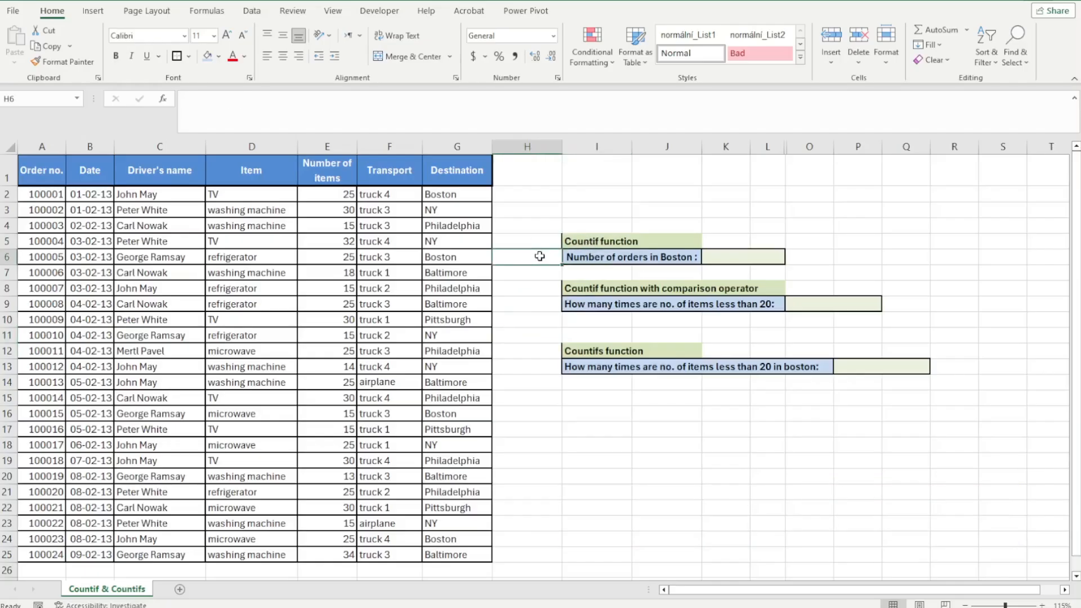
click(531, 283)
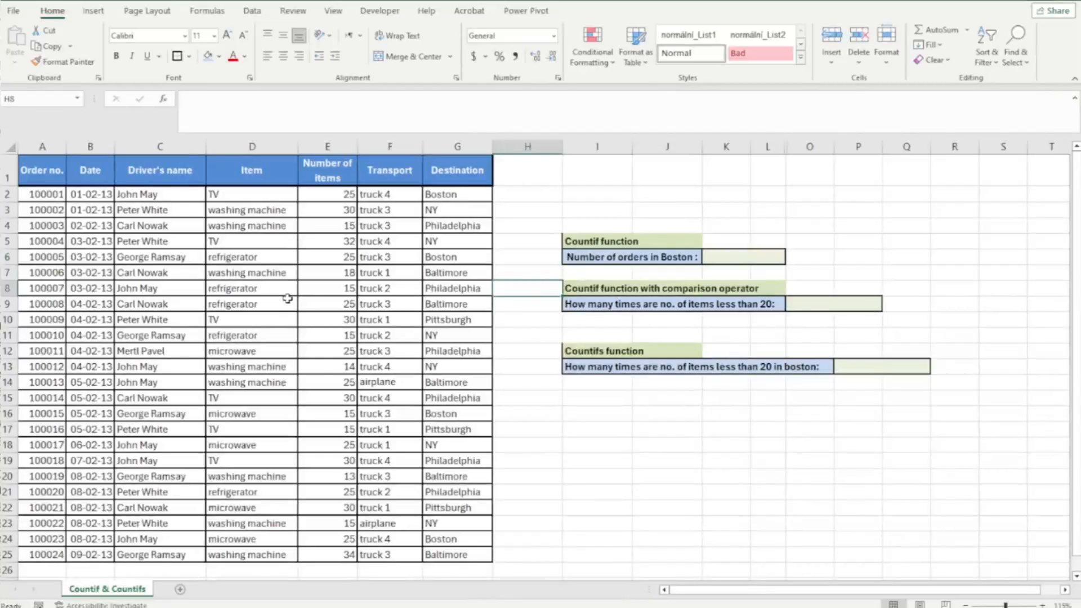
click(270, 293)
key(ctrl+a)
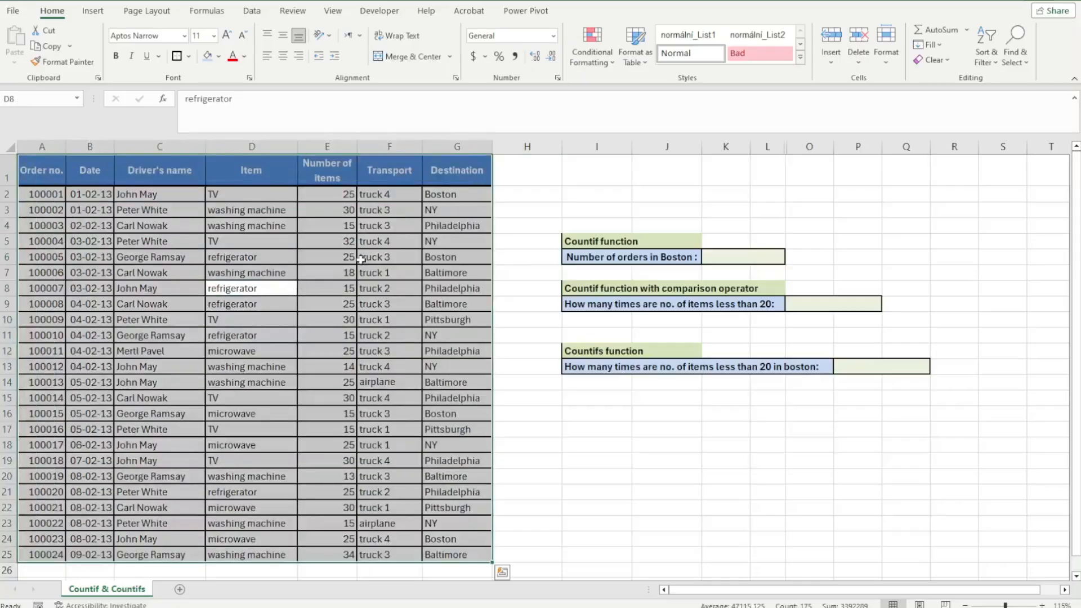
click(320, 200)
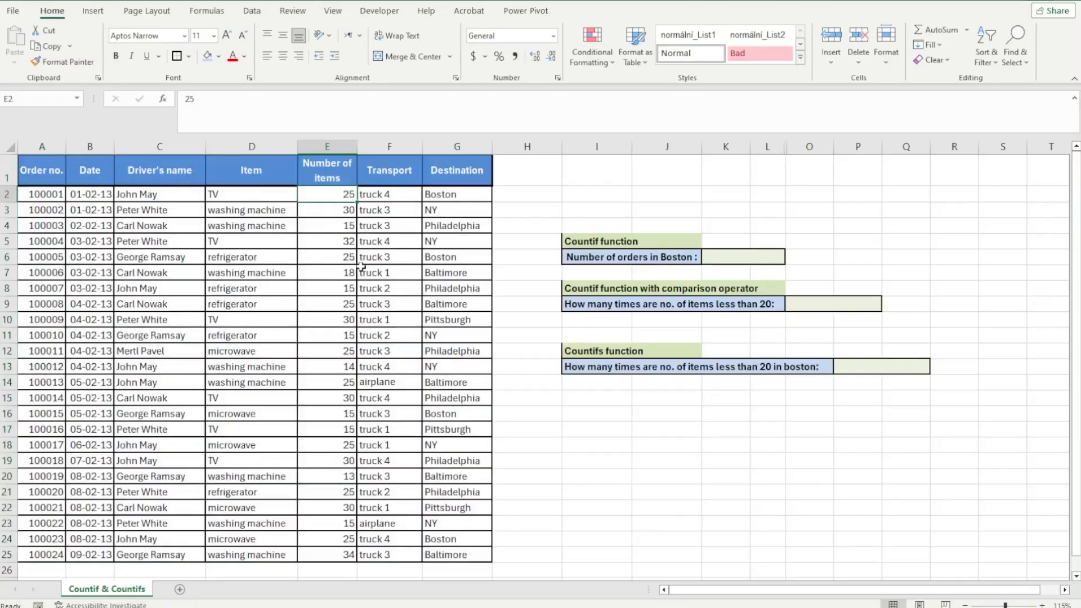
click(586, 258)
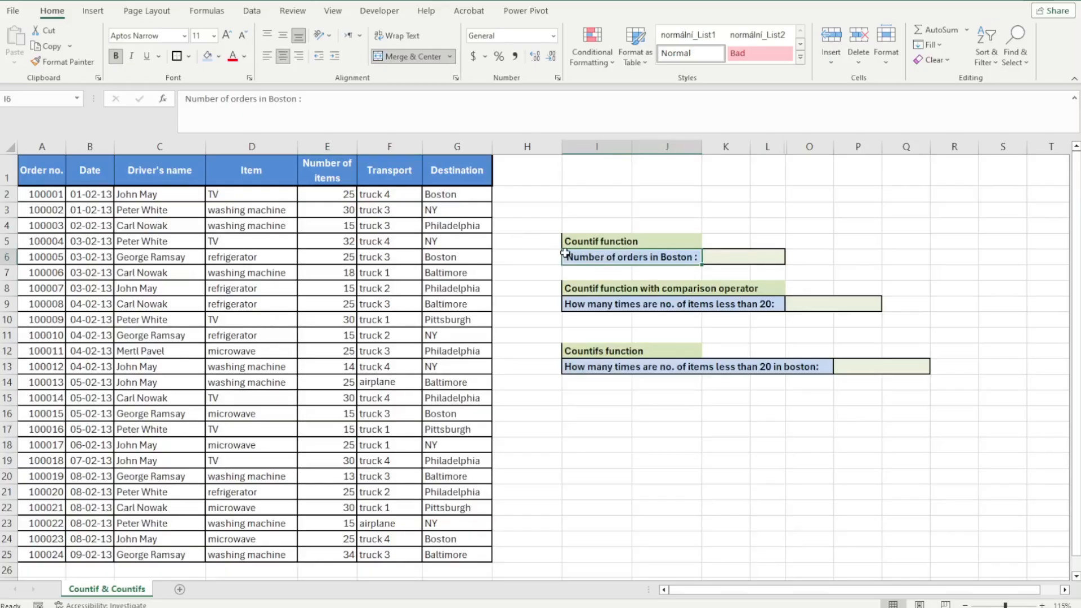
click(545, 256)
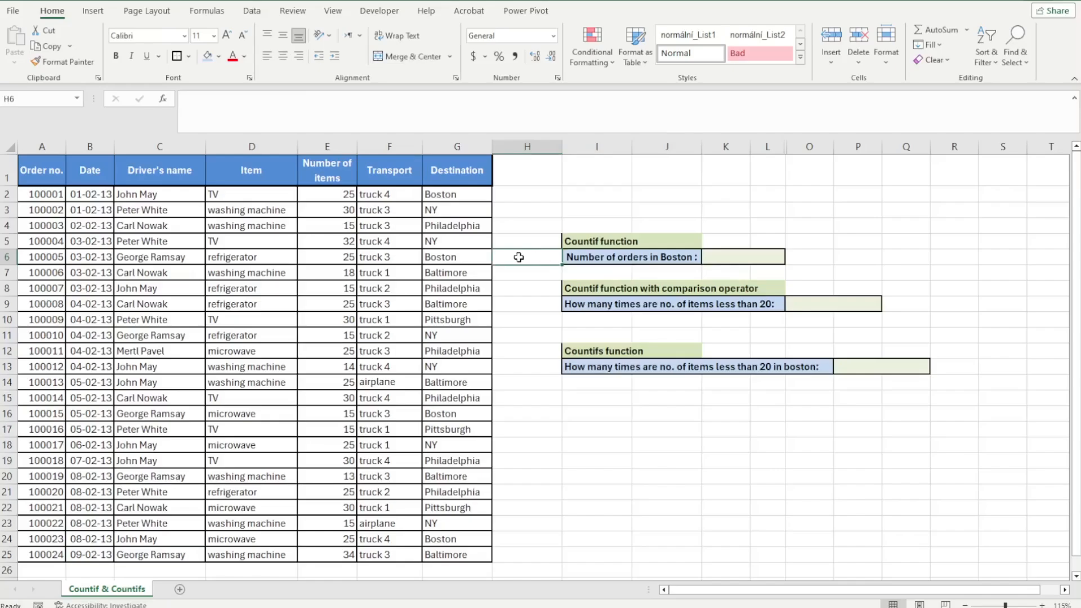
click(473, 256)
click(473, 245)
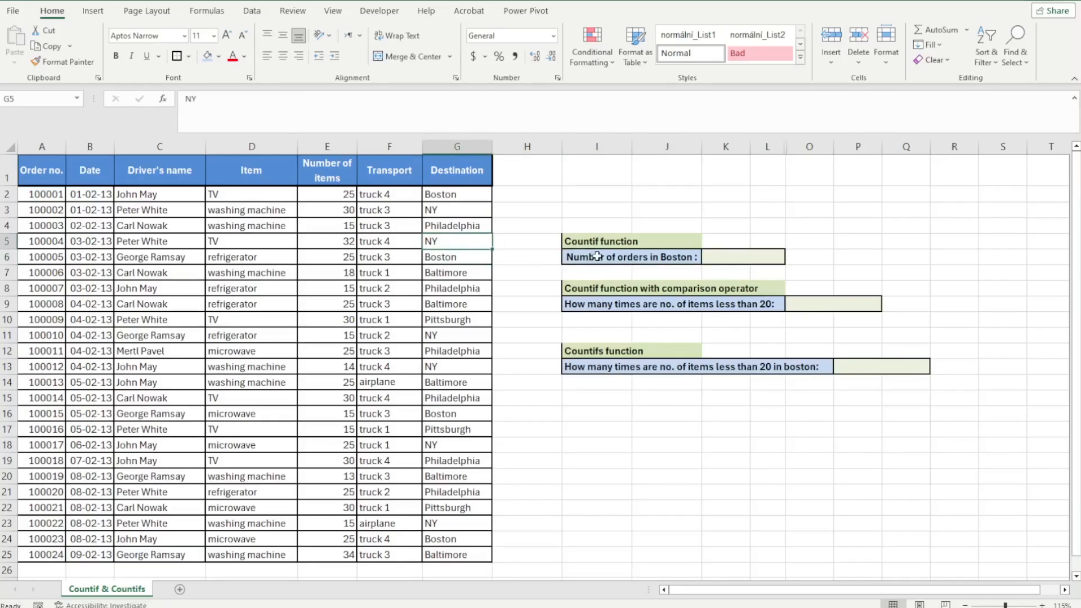
In the Boston orders cell, enter a COUNTIF formula counting "Boston" in the Destination range G2:G25
click(742, 258)
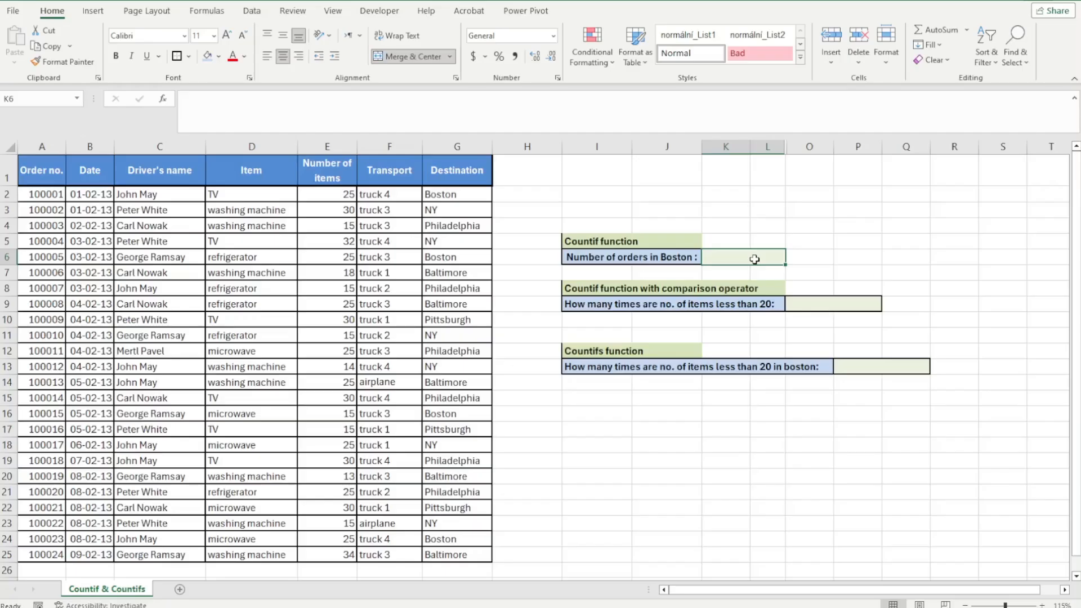
text(=Count)
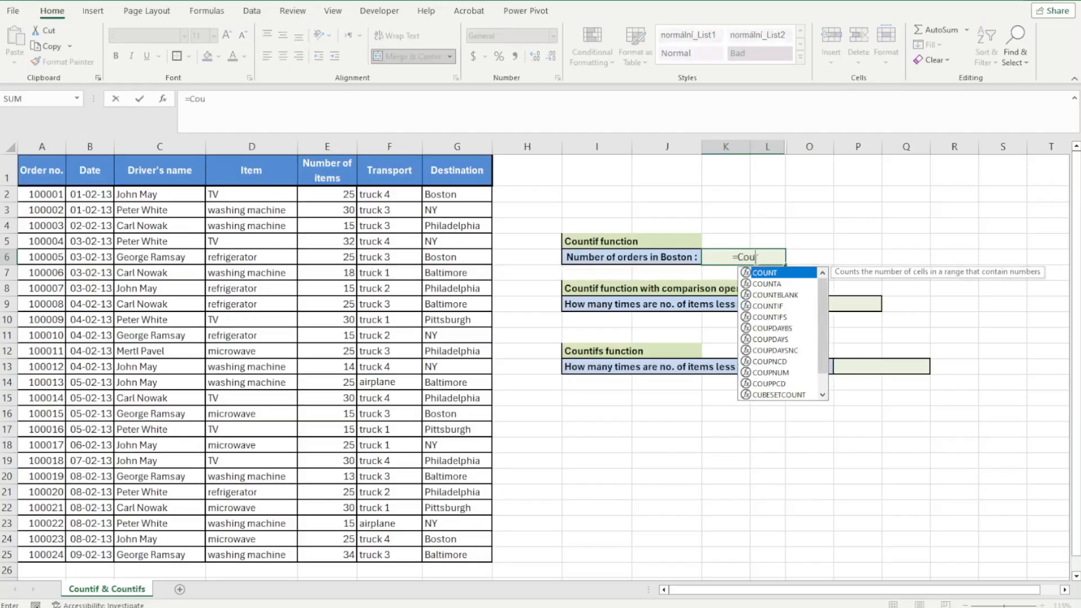
key(Down)
key(Down)
key(Down)
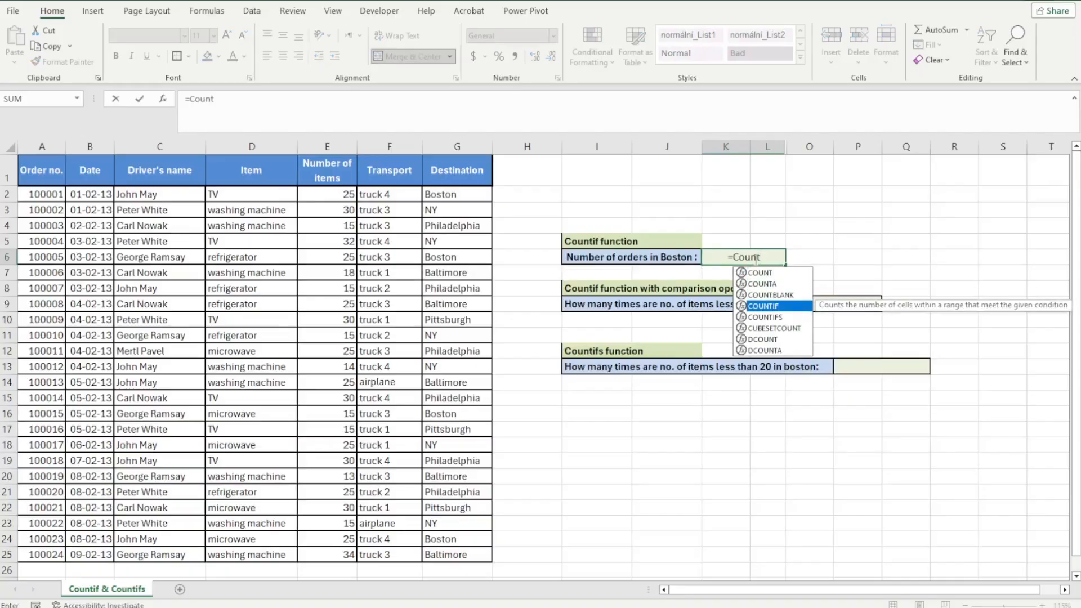
key(Tab)
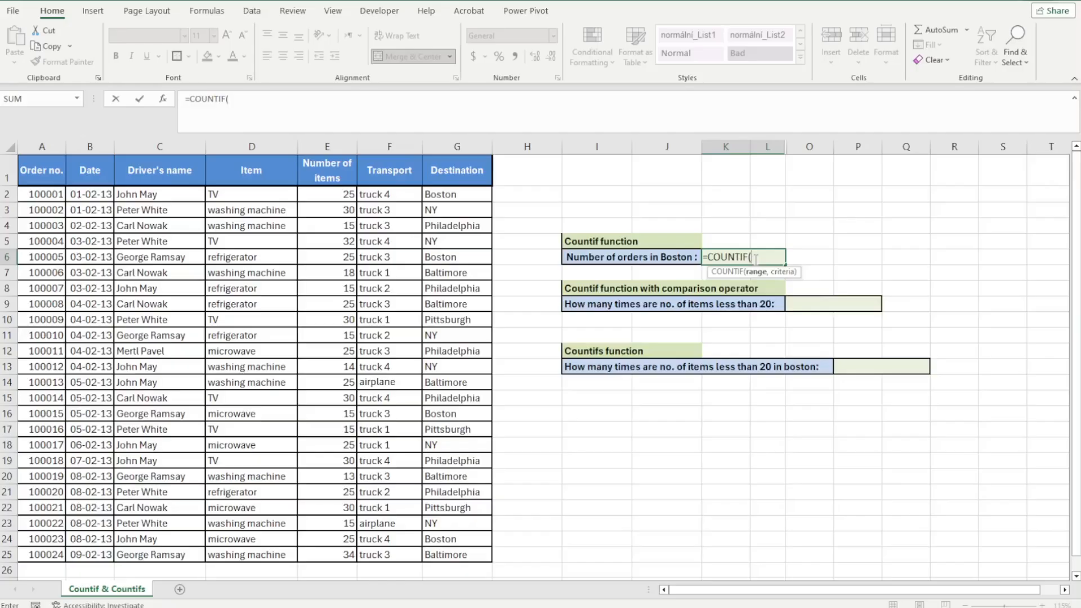
key(BackSpace)
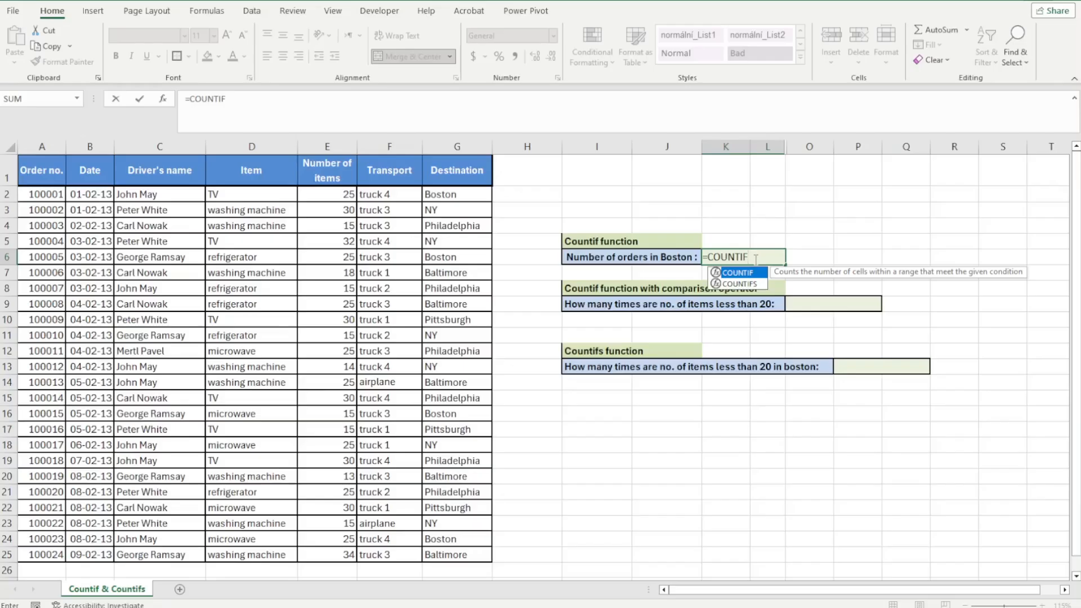
text(()
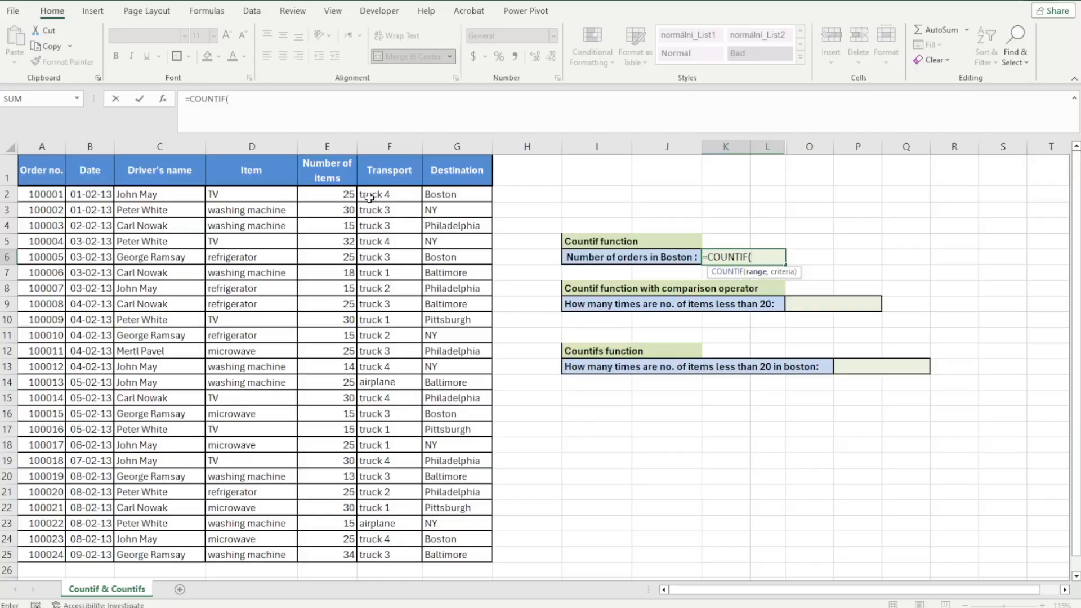
drag(461, 194, 459, 557)
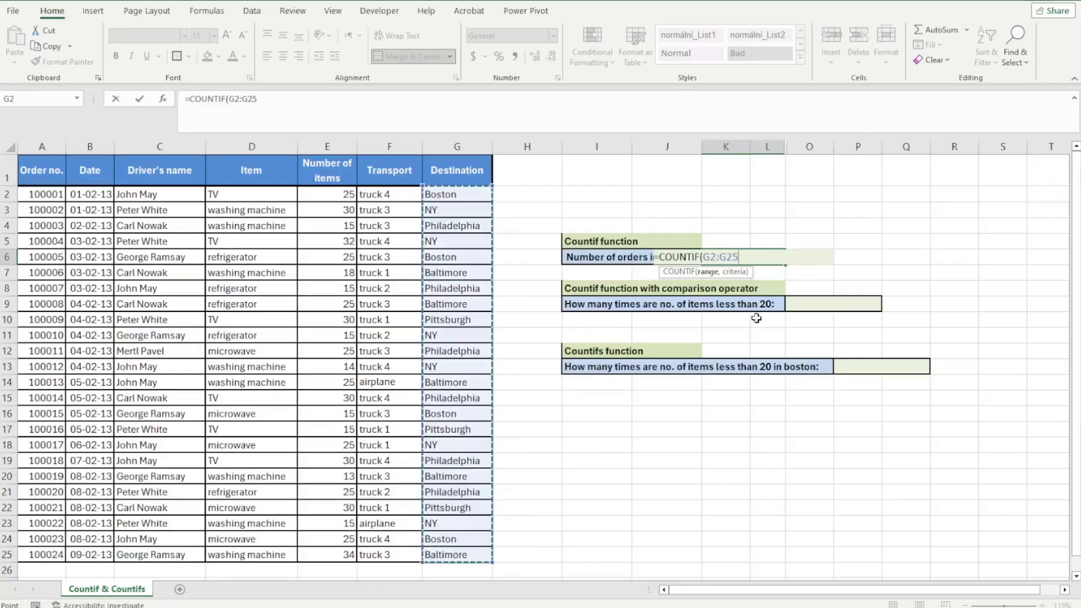
text(,)
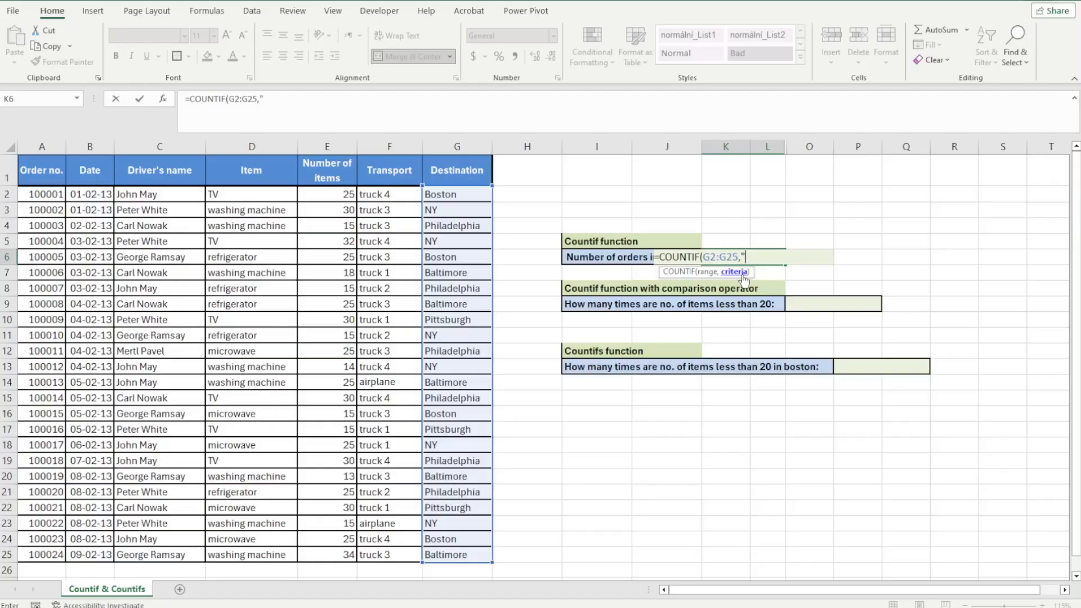
text(Boston"))
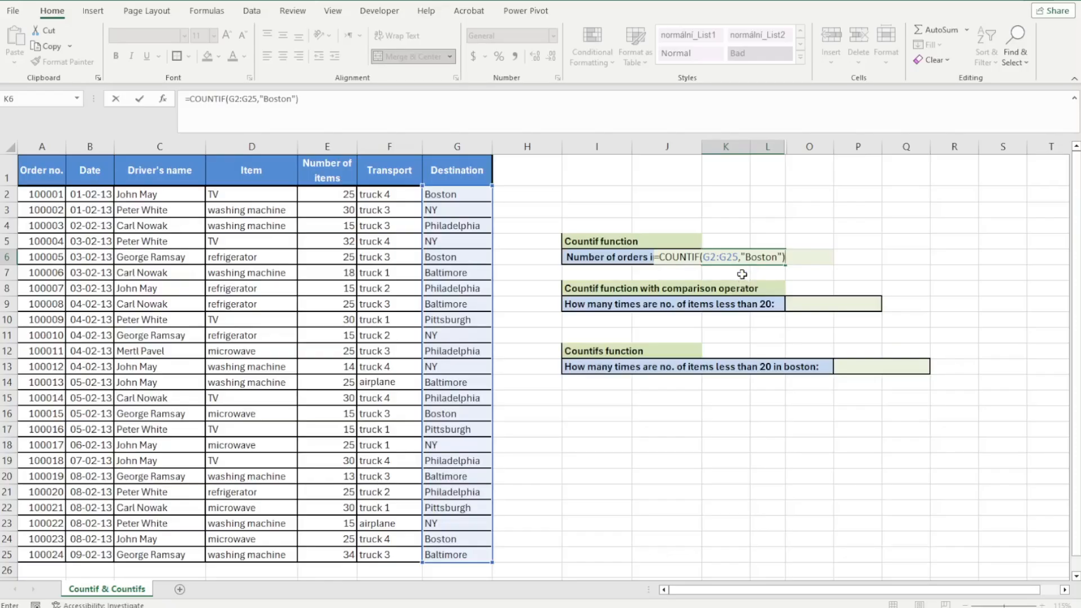
key(Return)
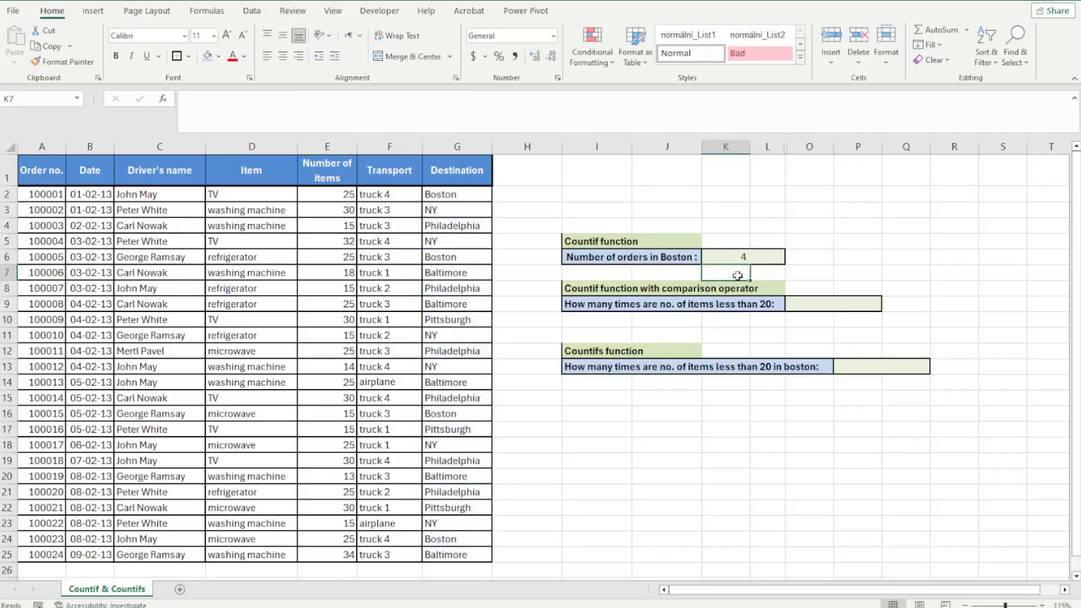
Check the Boston entries in the Destination column against the formula result
click(759, 258)
click(544, 246)
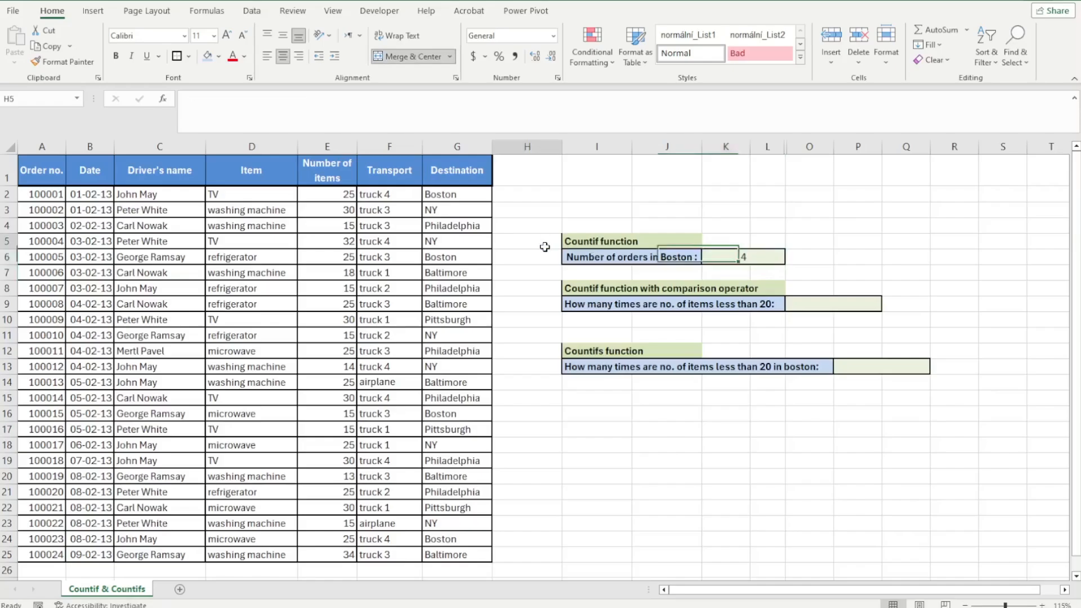
click(467, 174)
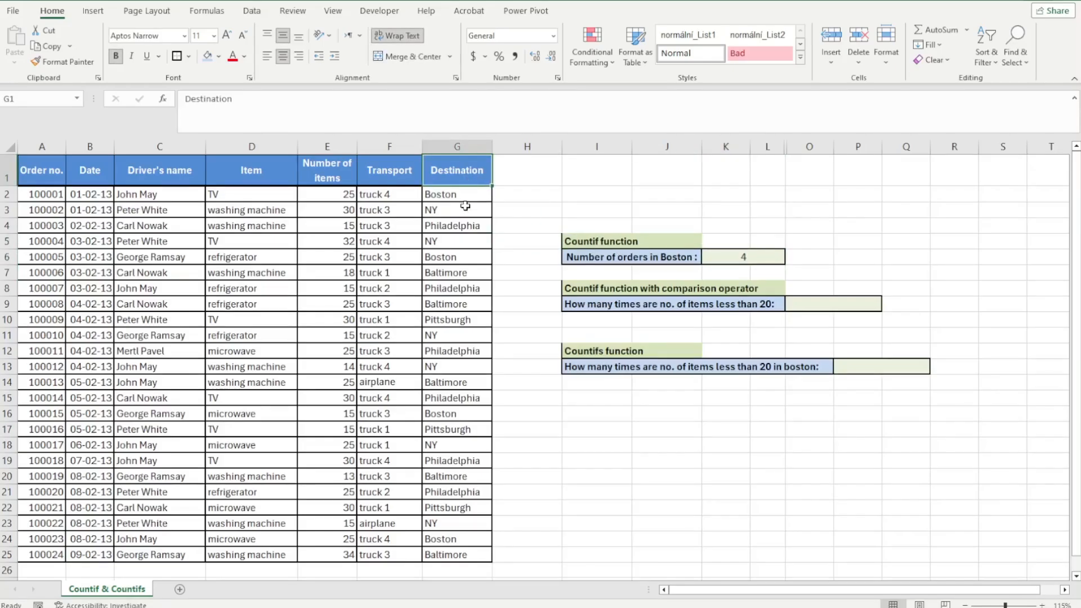
click(465, 194)
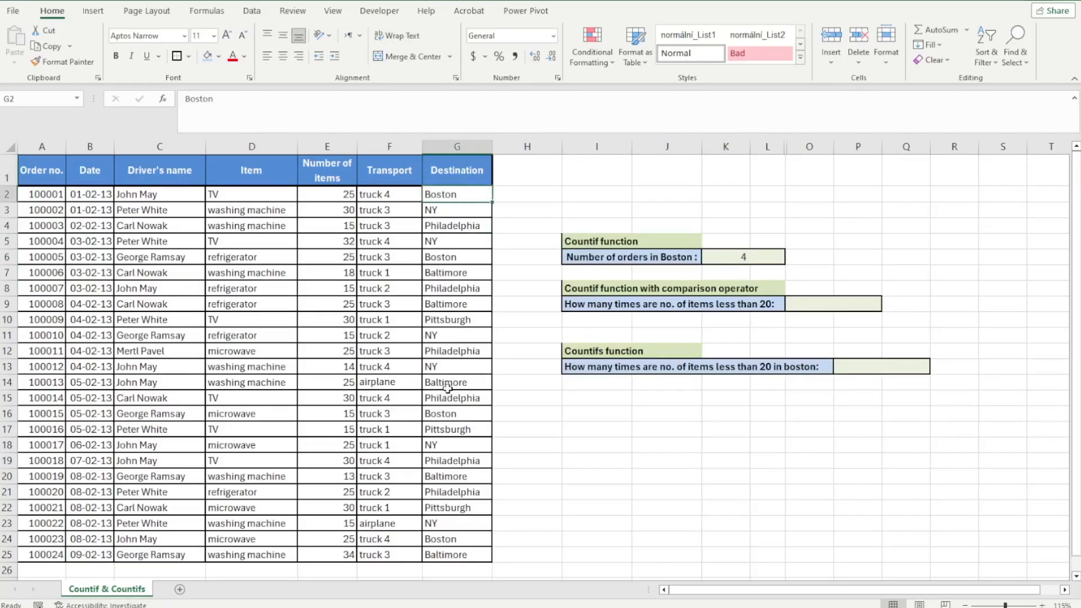
click(452, 414)
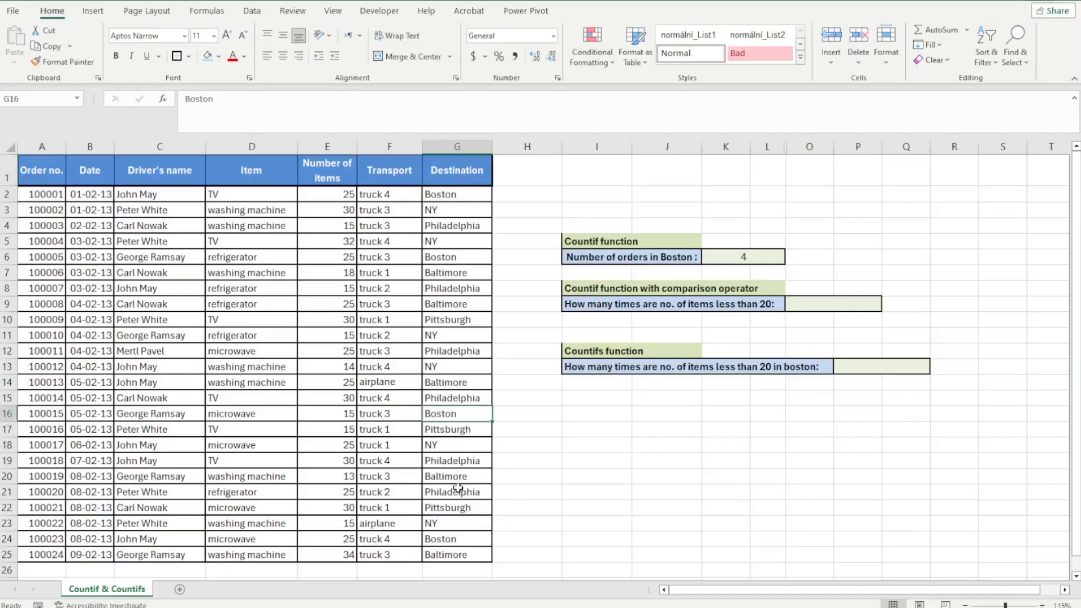
click(472, 537)
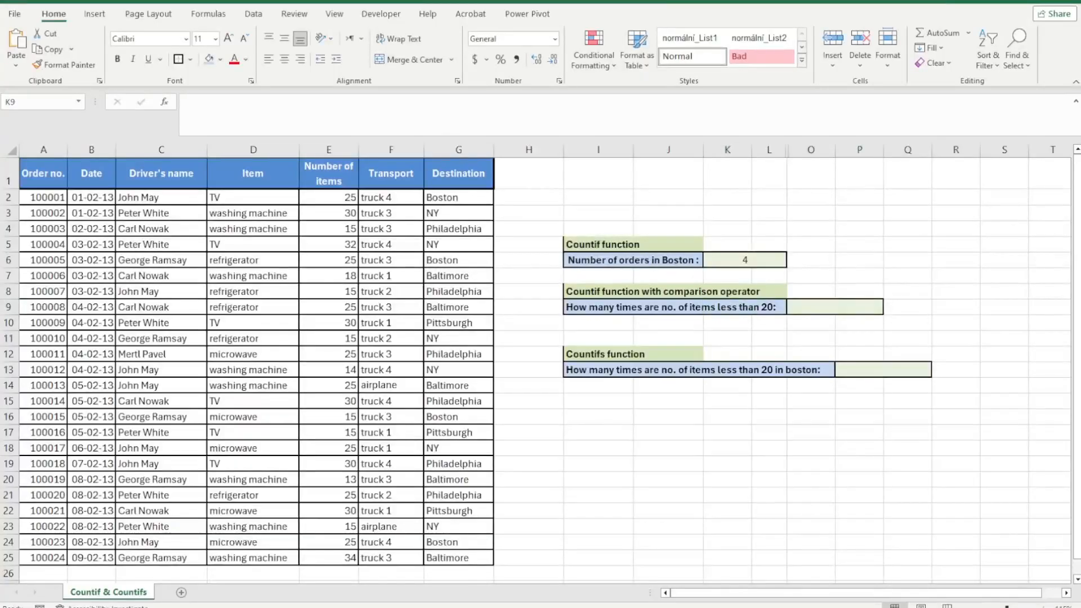
In the comparison-operator cell, enter a COUNTIF formula counting values "<20" in the Number of items range E2:E25
click(799, 304)
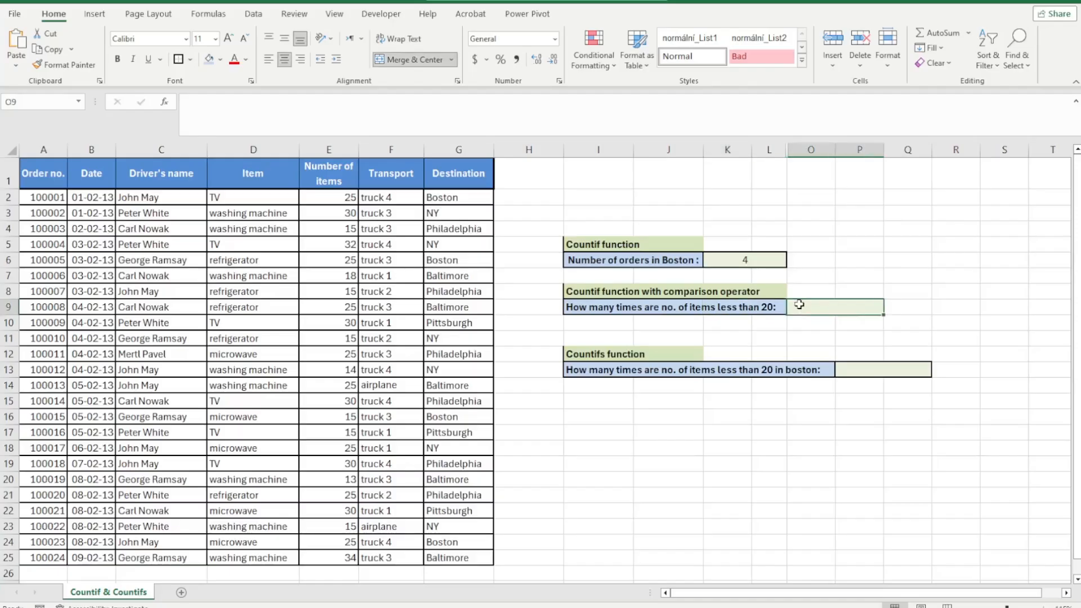
text(=Count)
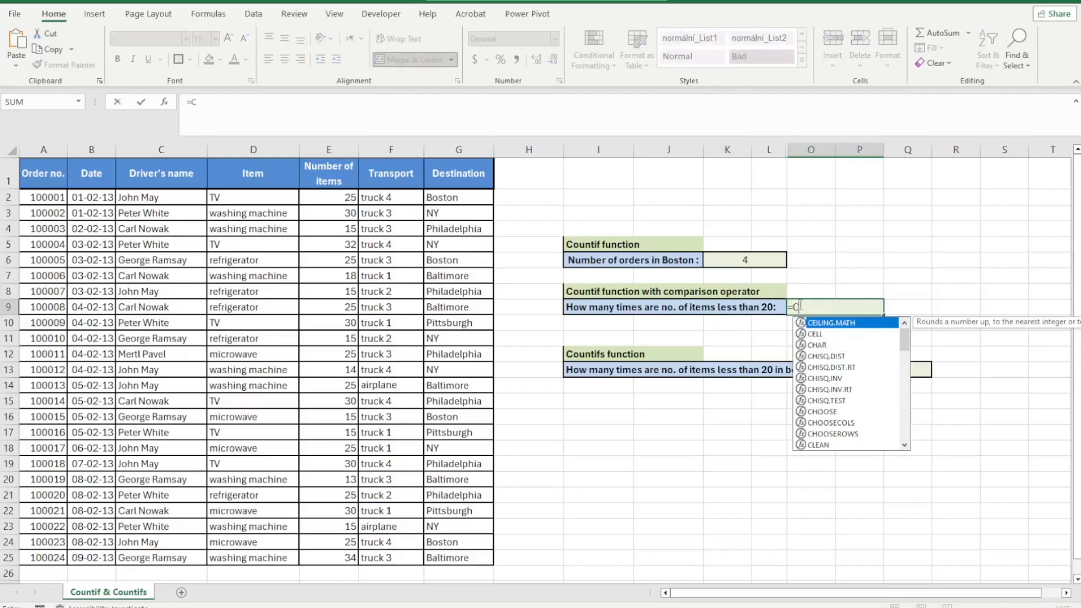
key(Down)
key(Down)
key(Down)
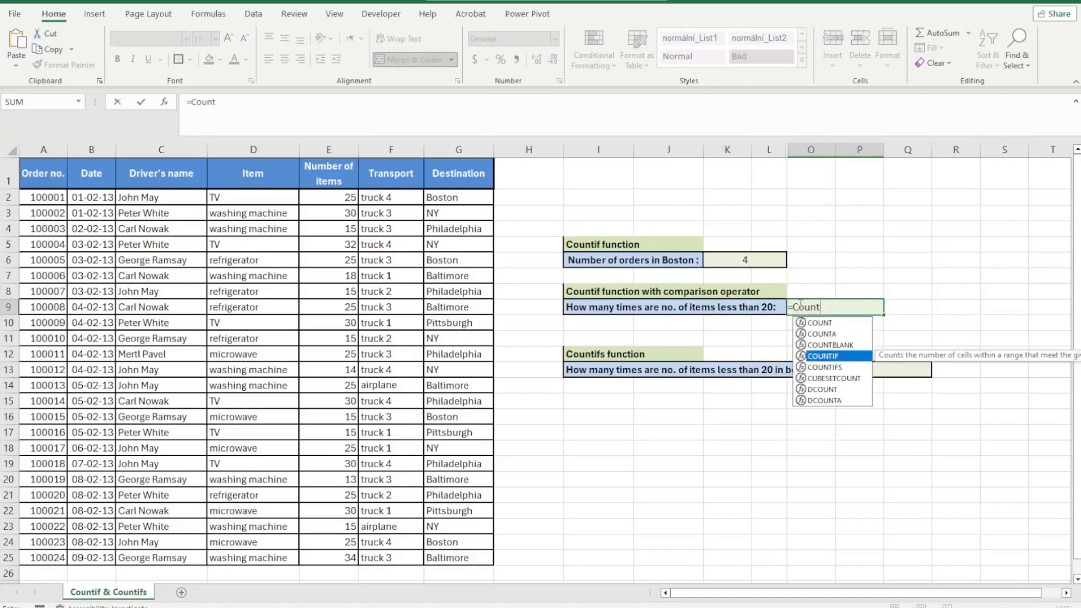
key(Tab)
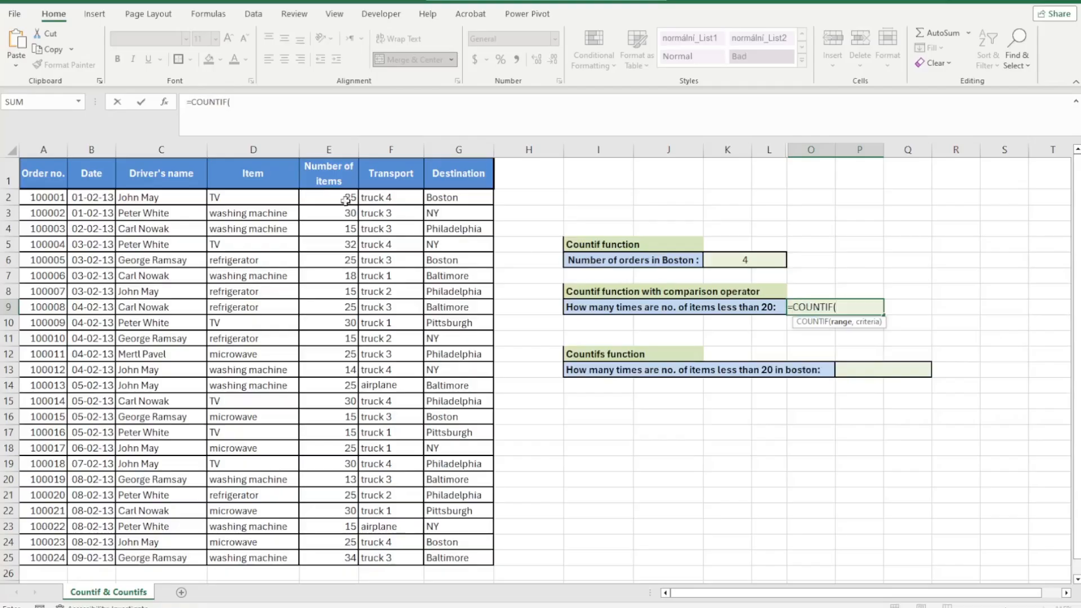
drag(337, 195, 312, 555)
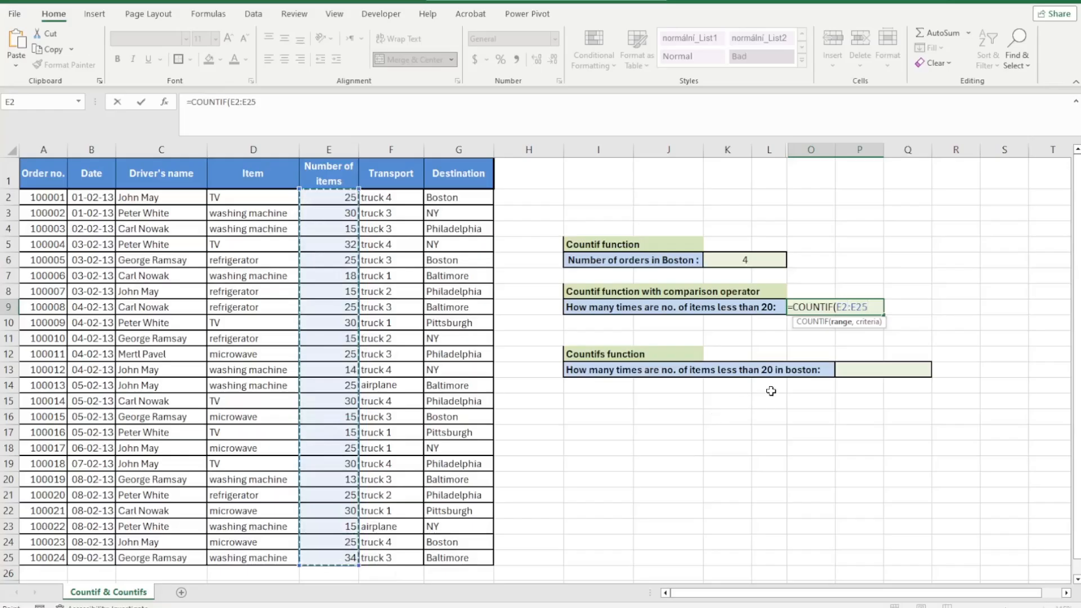
text(,)
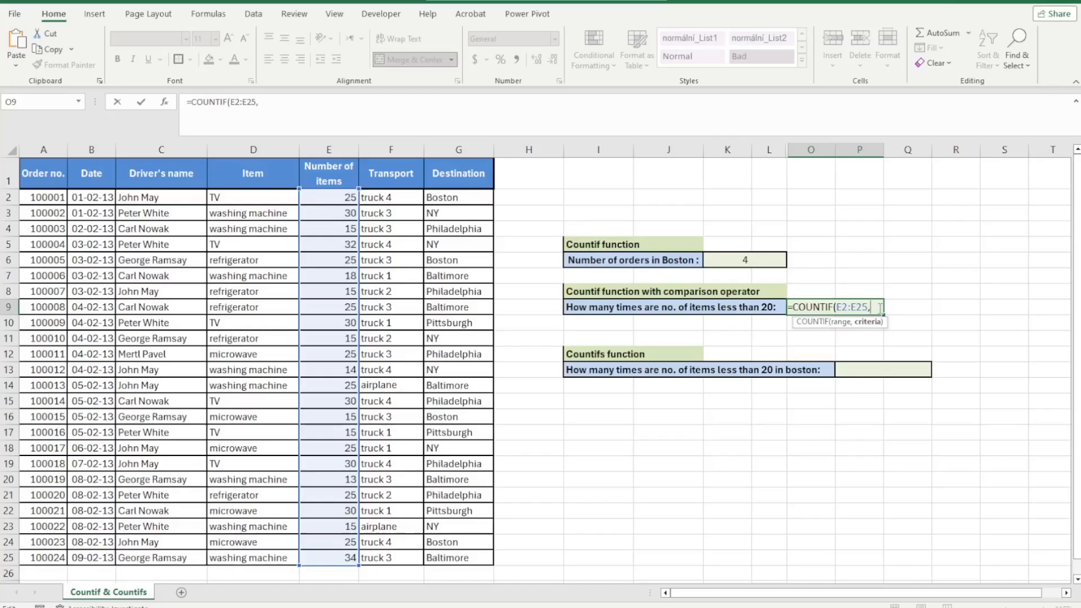
text(20)
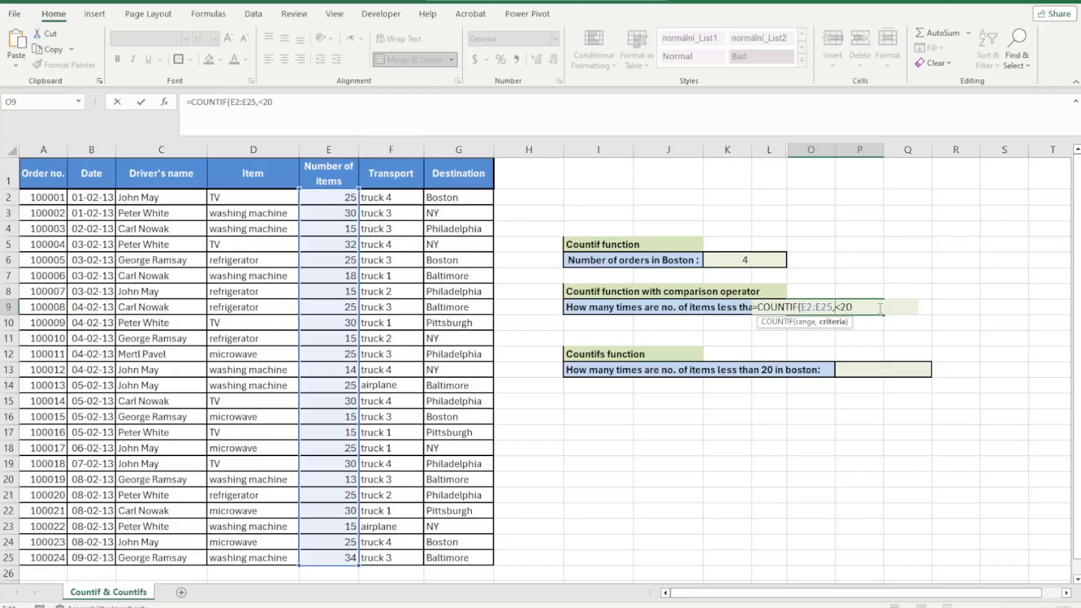
key(Left)
key(Left)
key(Left)
text("<20"))
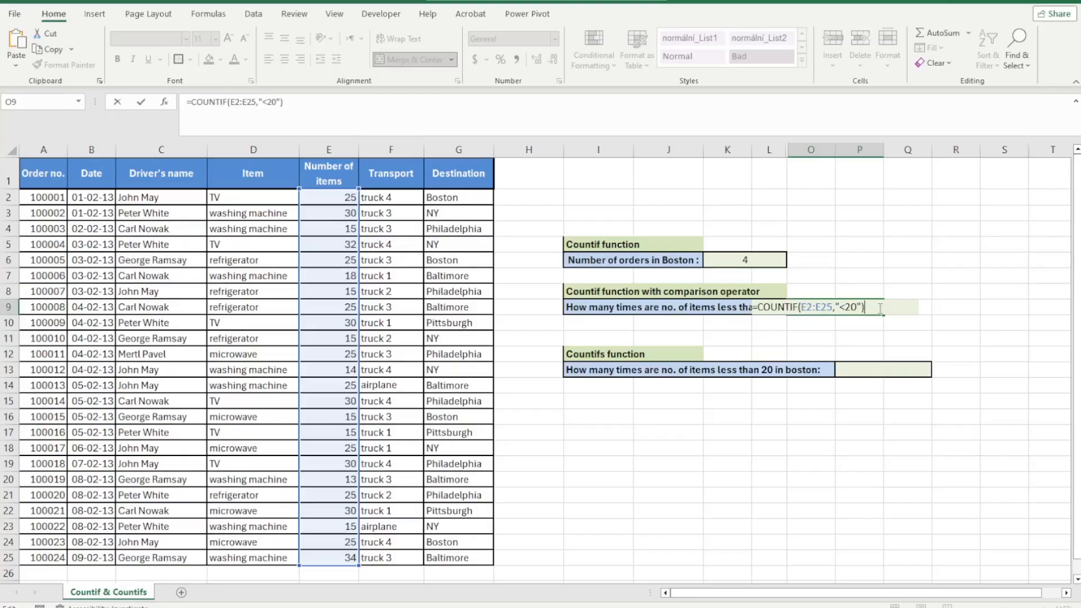
key(Return)
click(878, 308)
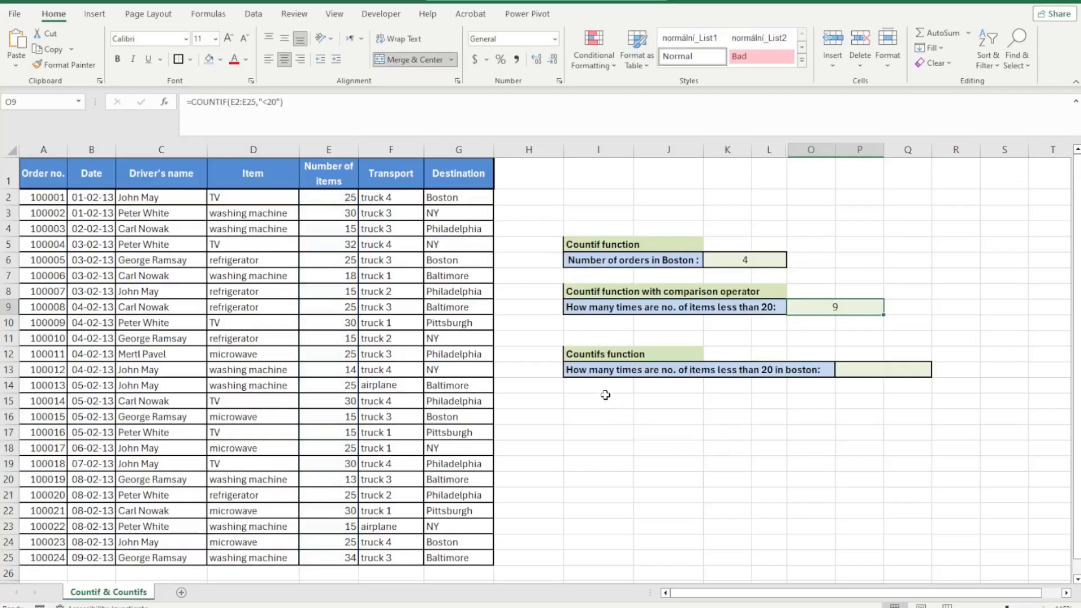
Examine the Number of items values in column E
click(471, 320)
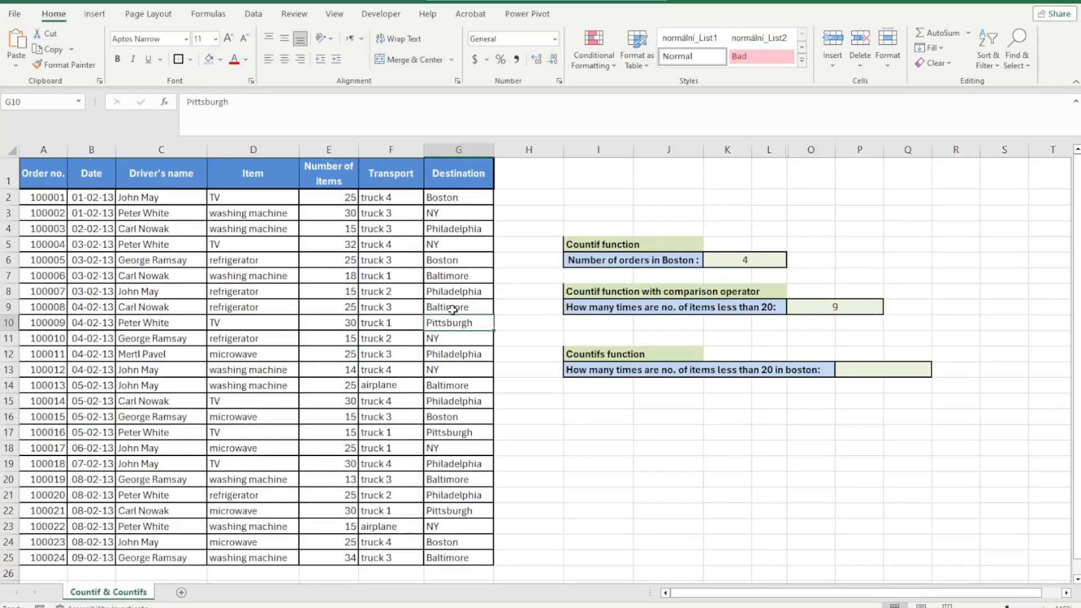
drag(345, 197, 360, 555)
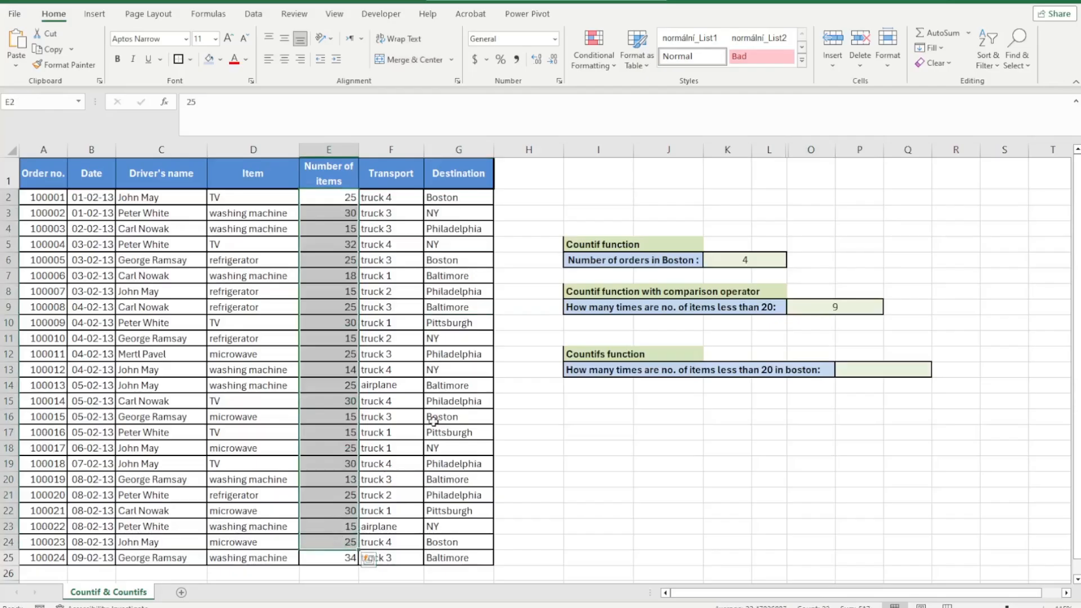
click(448, 403)
click(513, 364)
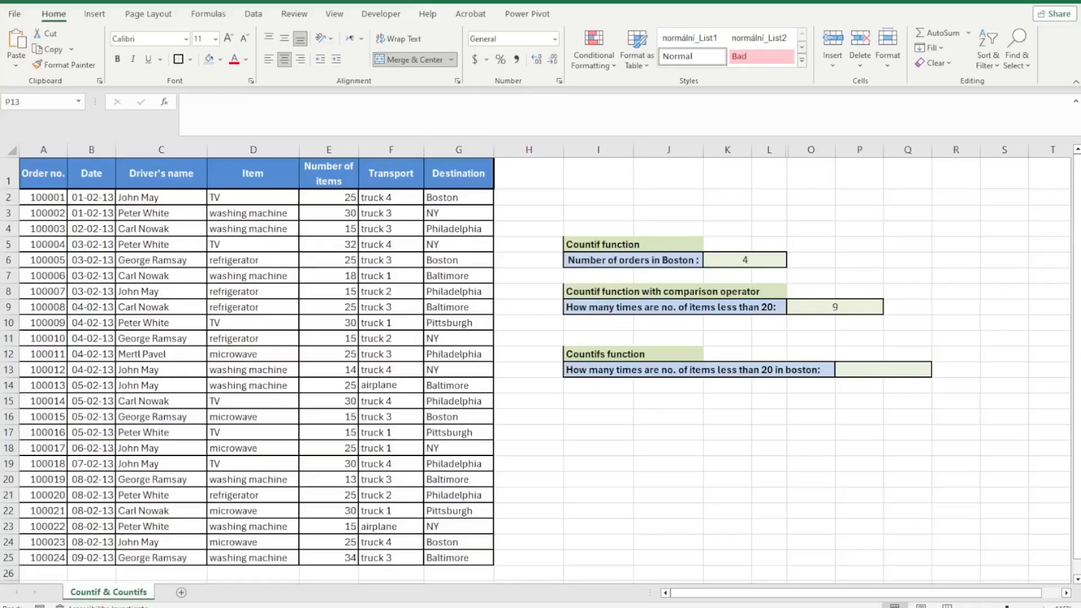
click(786, 389)
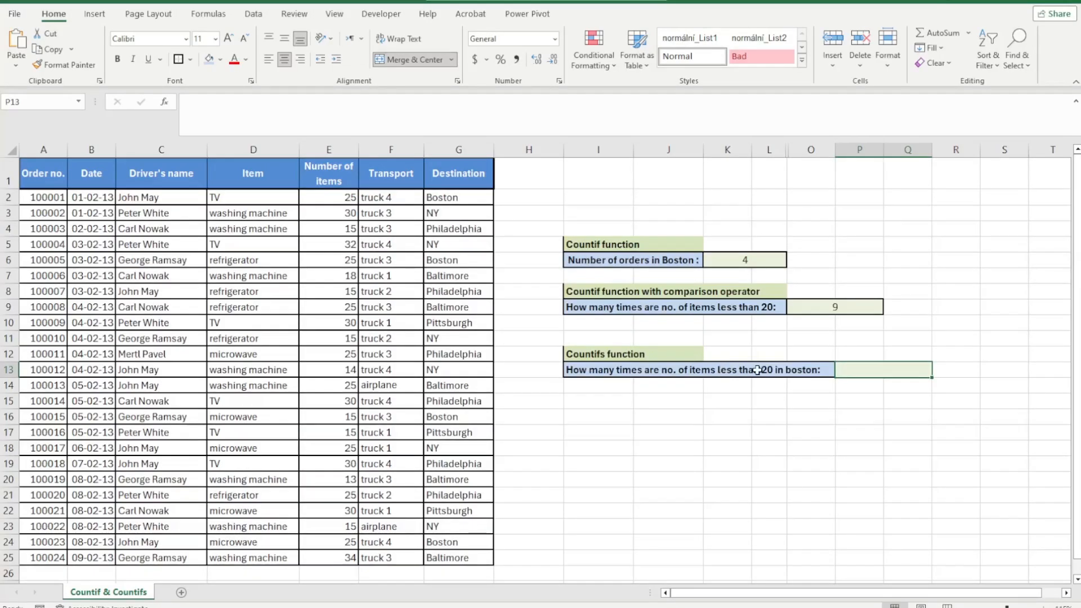
drag(758, 370, 808, 377)
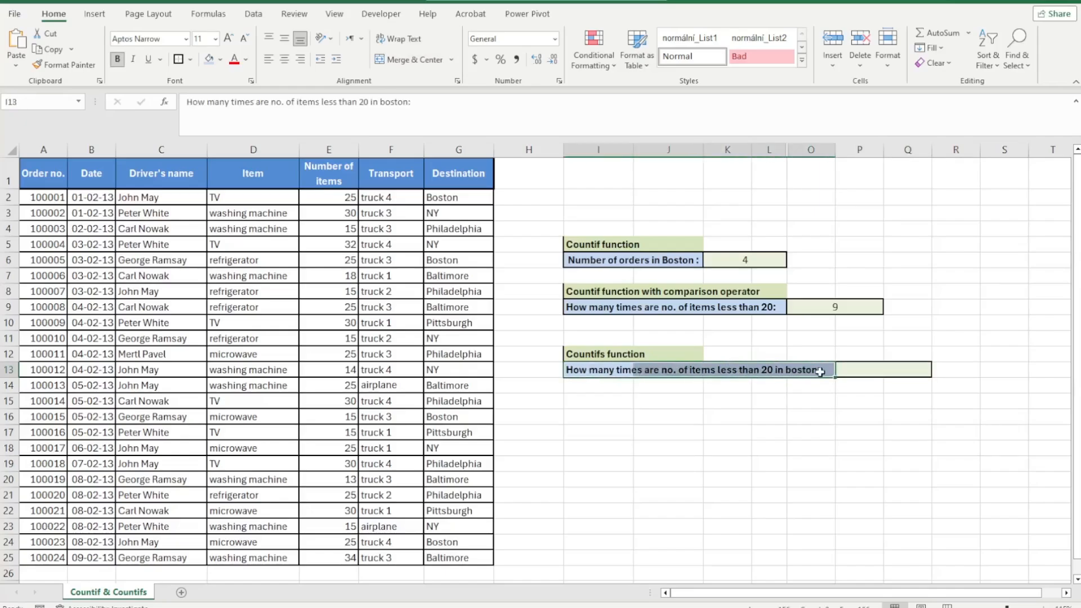
click(820, 371)
click(810, 386)
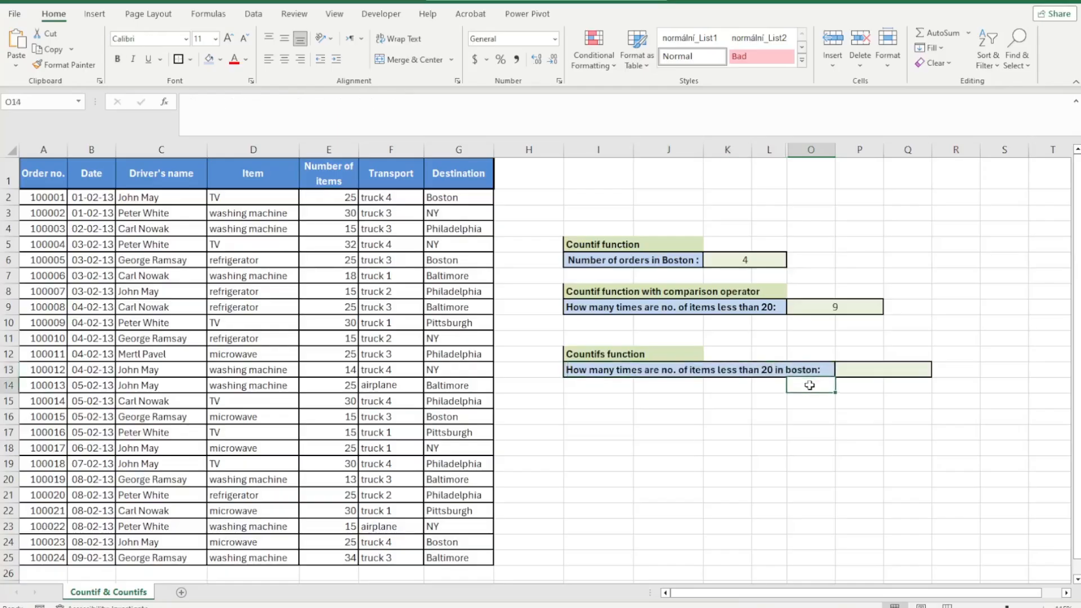
click(845, 373)
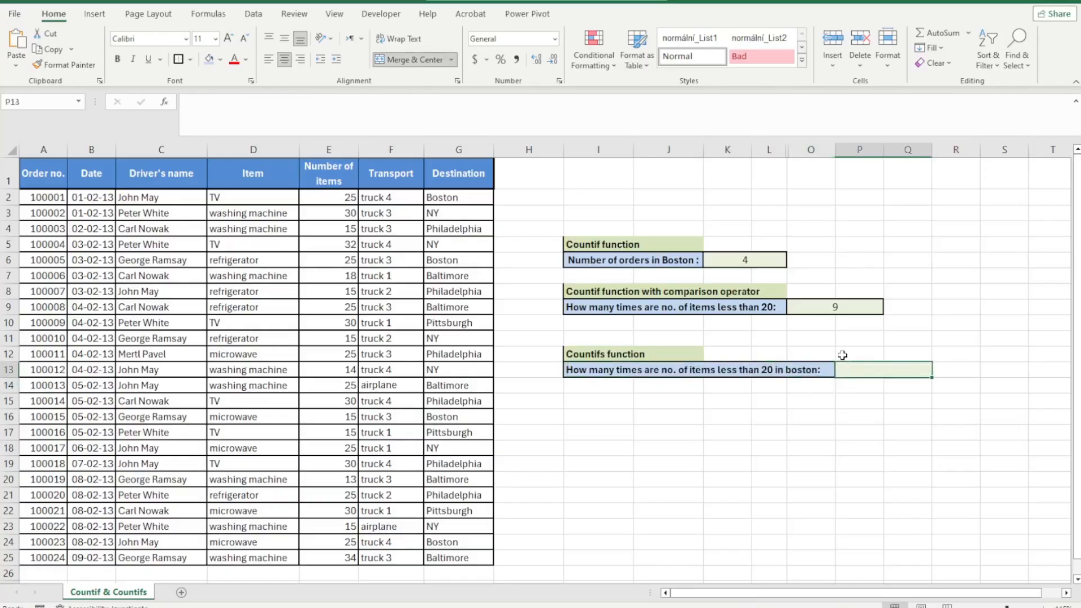
Copy the comparison-operator COUNTIF formula text from its result cell
click(817, 309)
drag(285, 102, 188, 103)
right_click(214, 102)
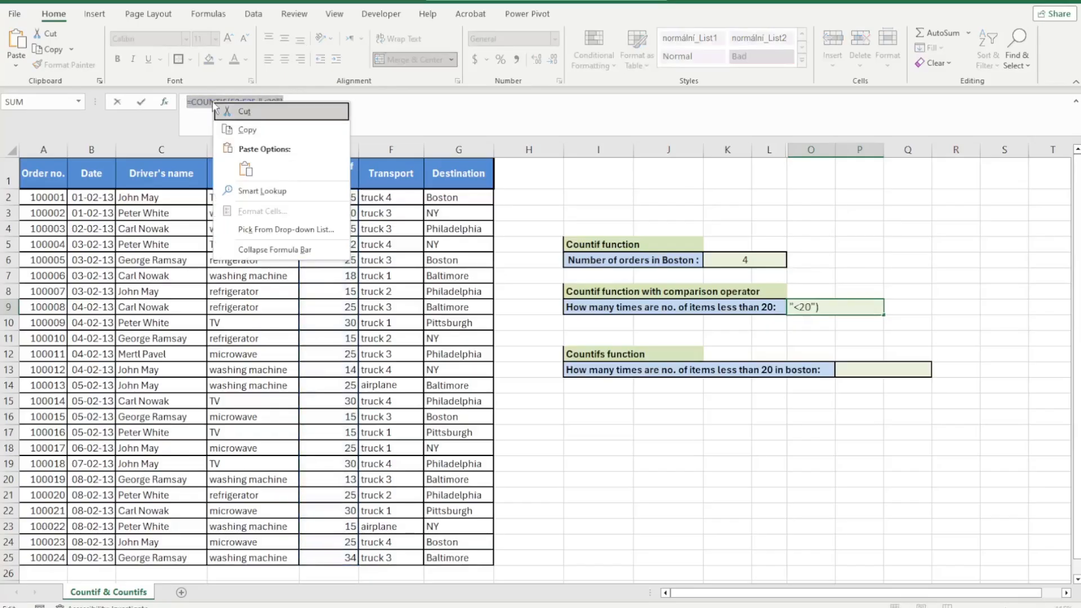
click(240, 130)
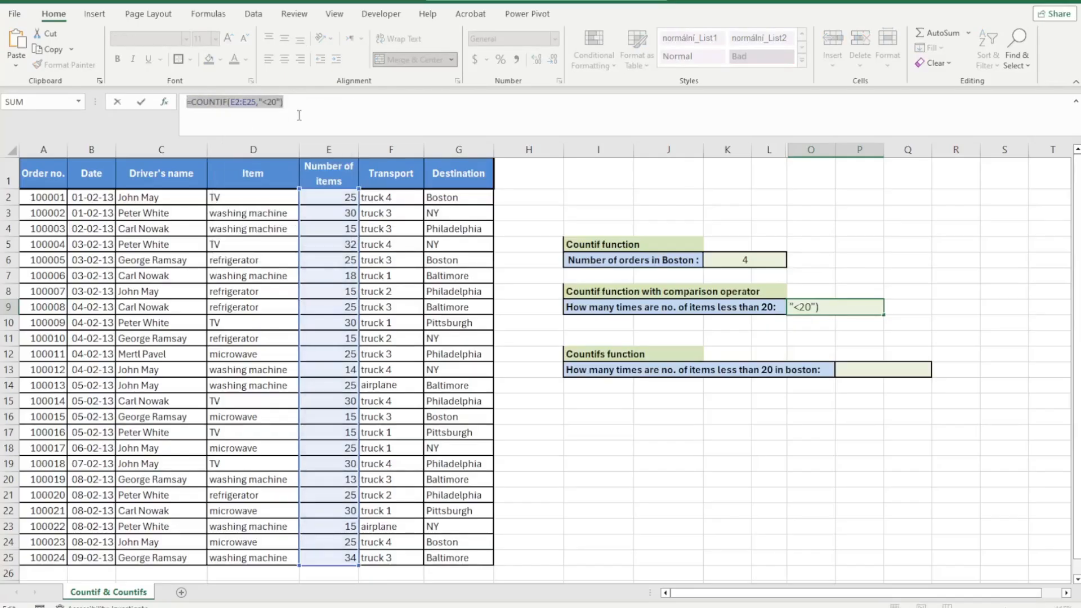
key(Escape)
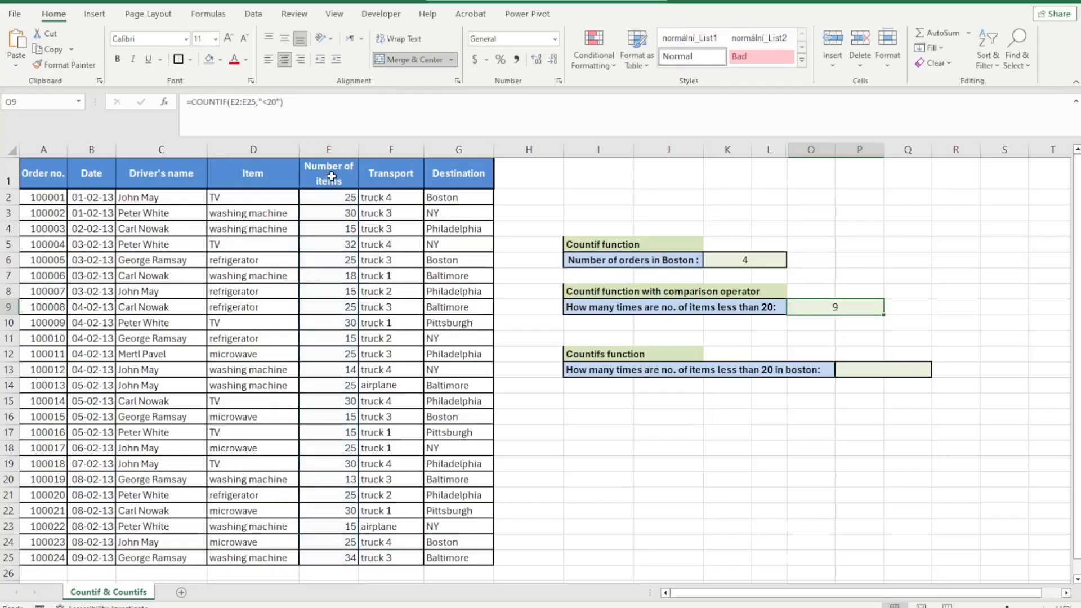
In the COUNTIFS cell, paste that formula and turn it into COUNTIFS(E2:E25,"<20",G2:G25,"Boston") by adding the Destination range G2:G25
double_click(849, 372)
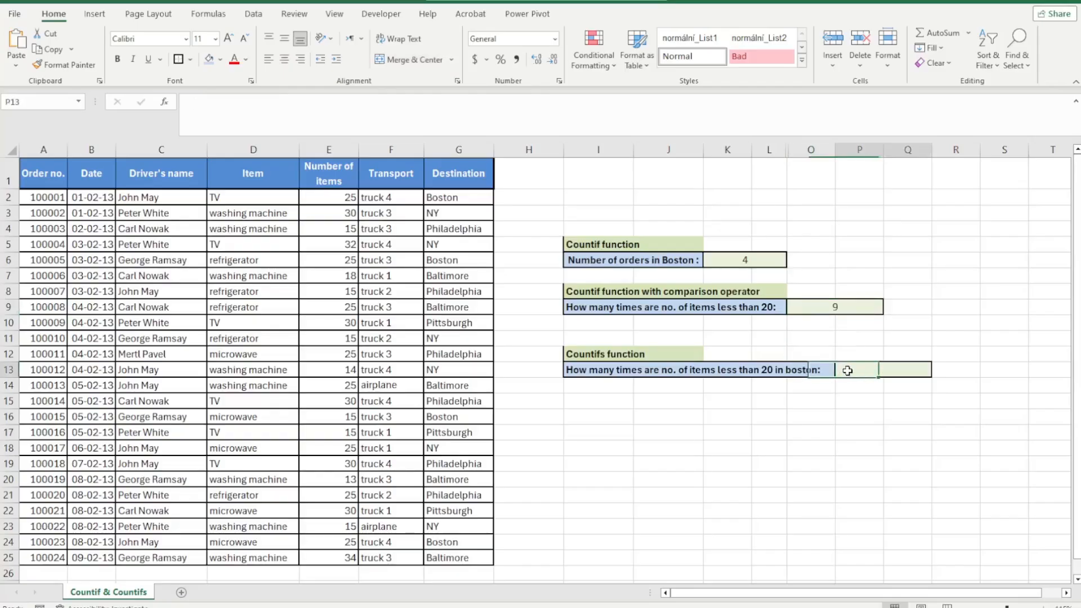
right_click(848, 372)
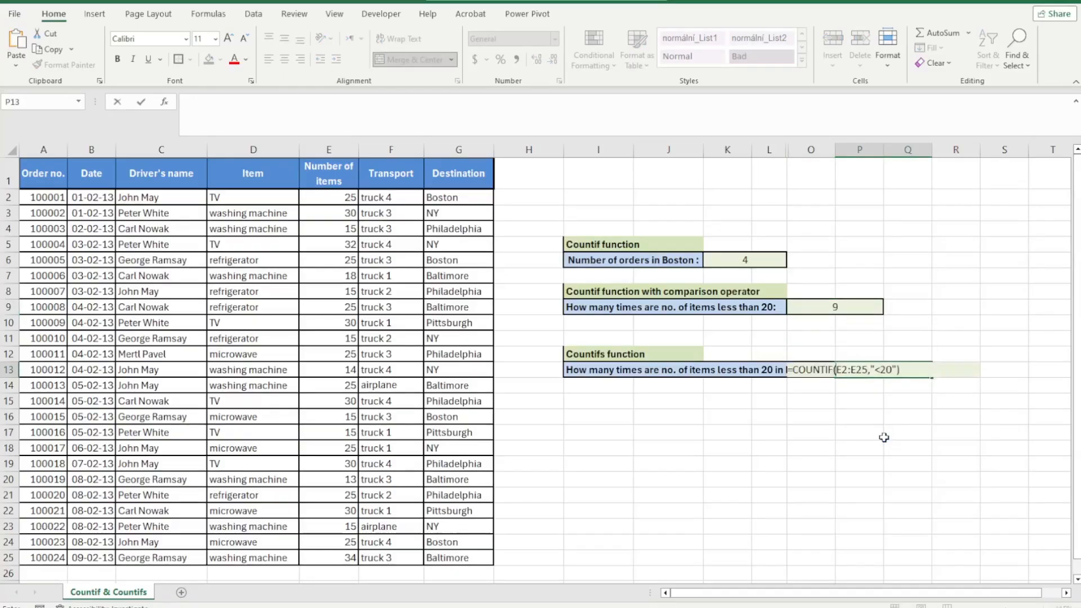
click(877, 435)
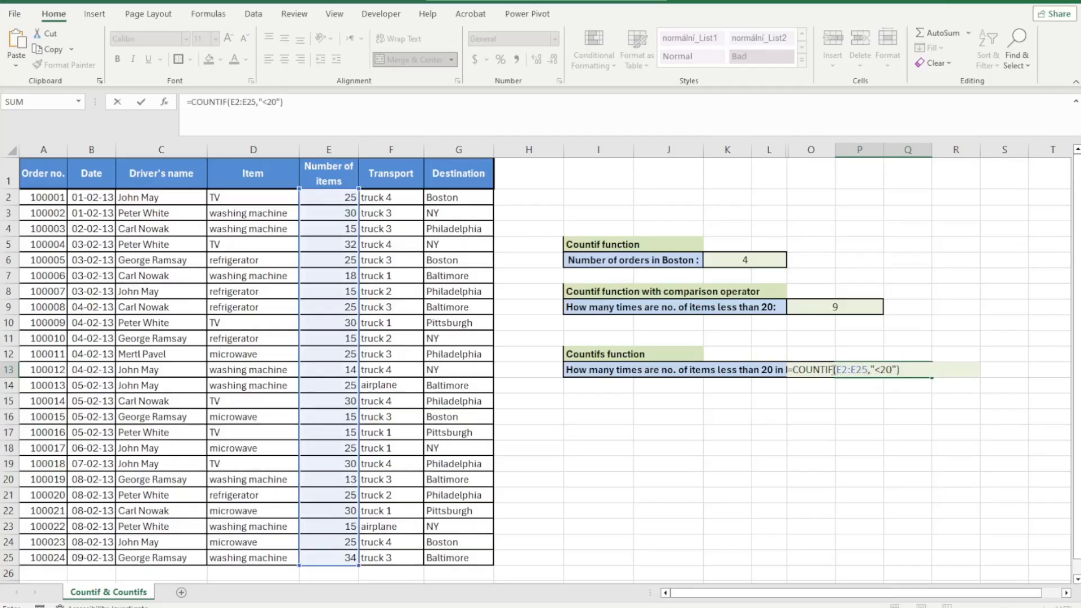
click(834, 370)
text(S)
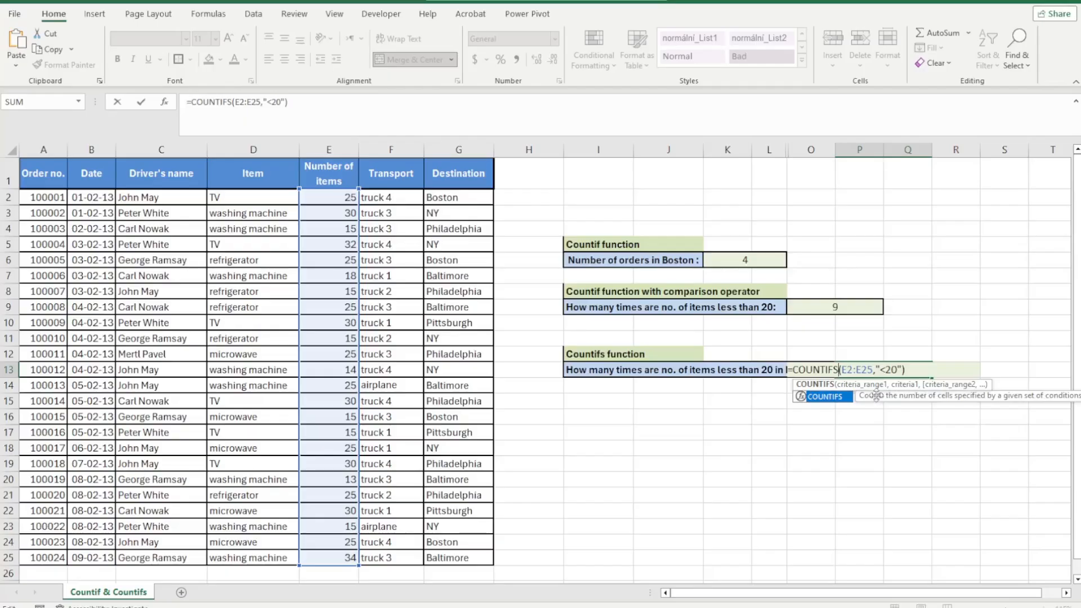
click(916, 370)
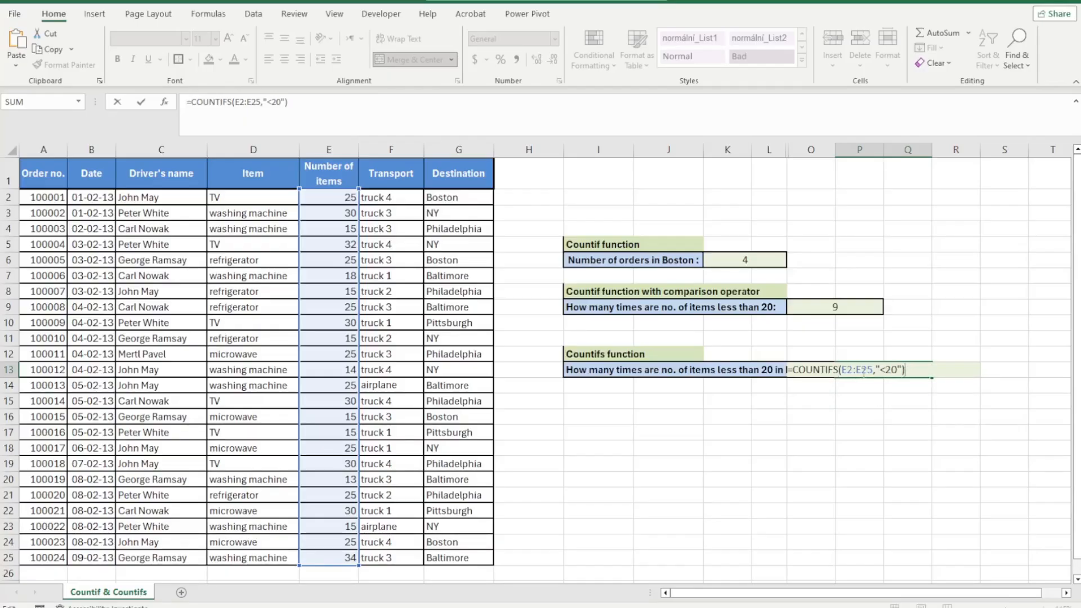
drag(842, 371, 874, 371)
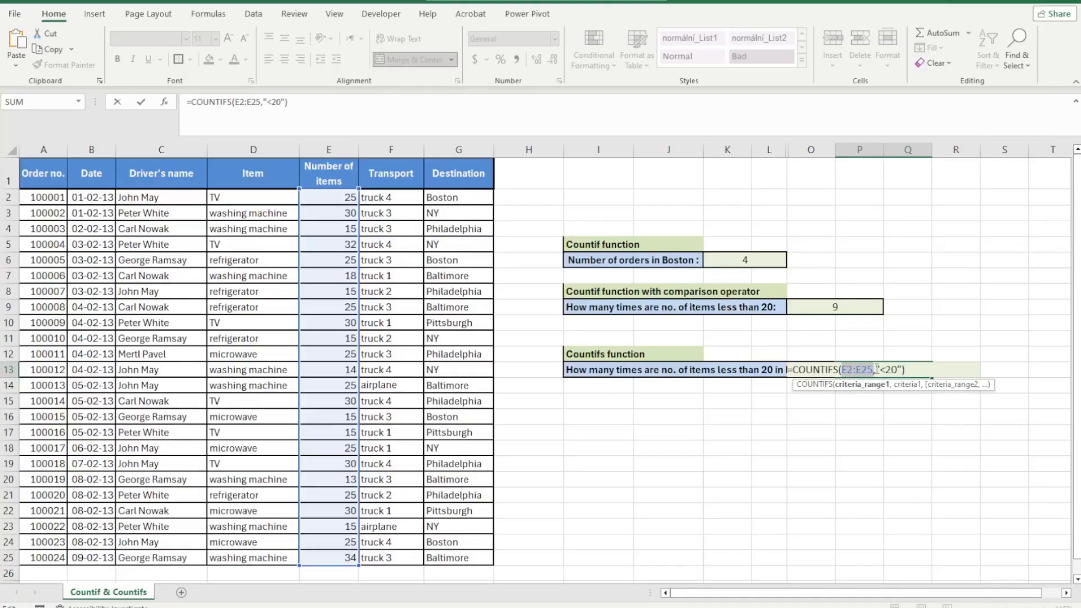
drag(886, 369, 900, 369)
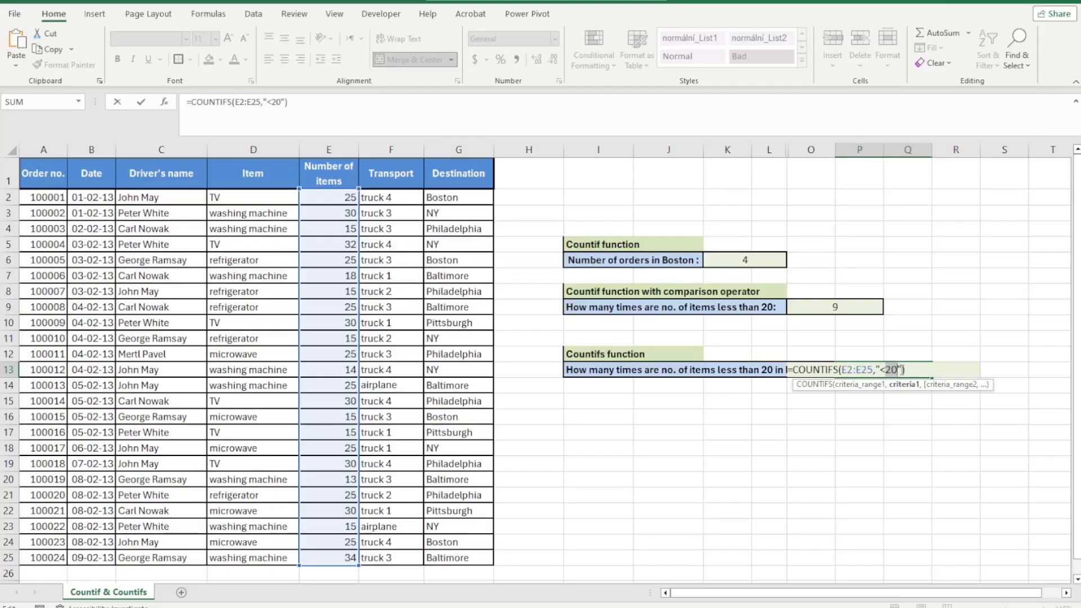
click(901, 369)
text(,)
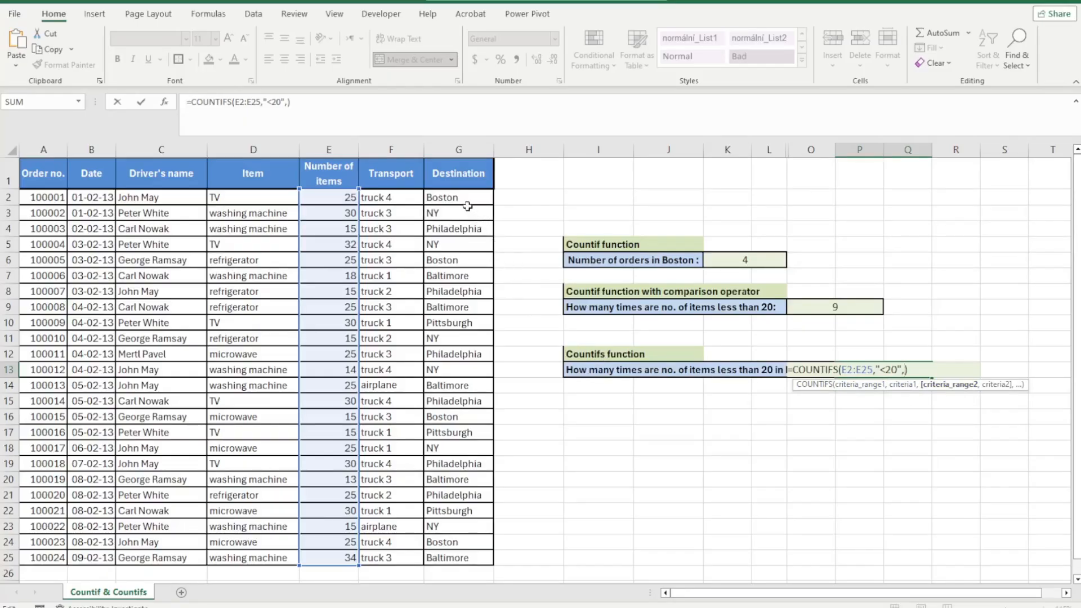
drag(460, 199, 458, 556)
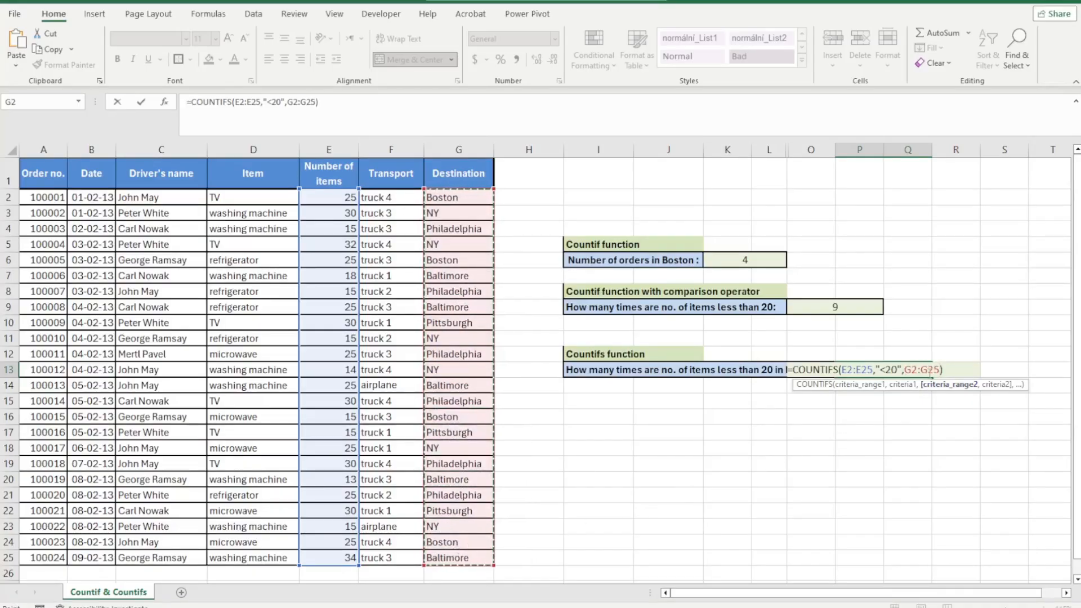
text(,)
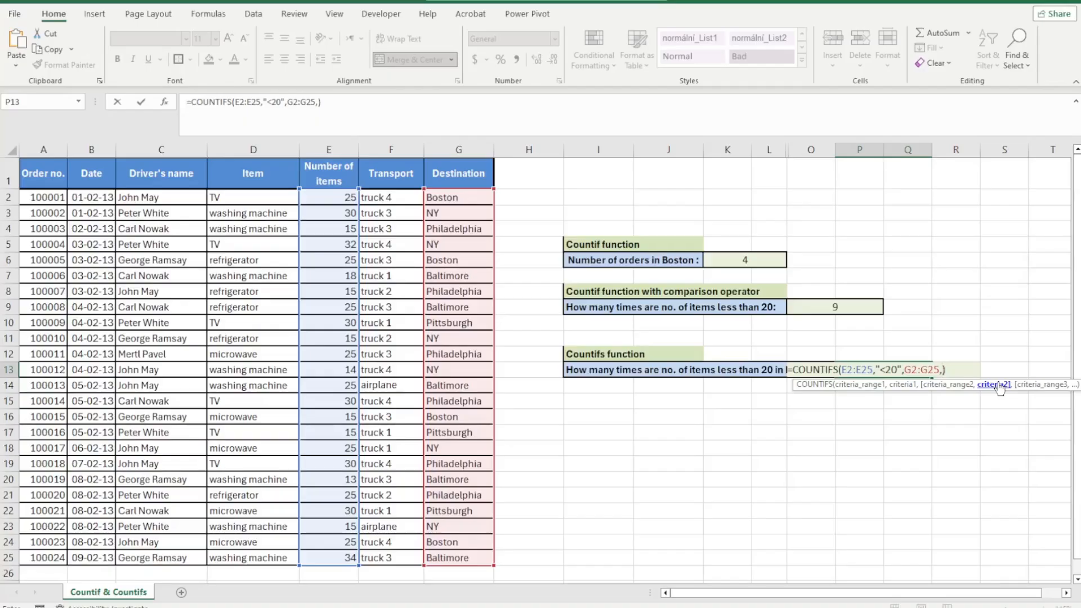
text("Boston")
text(")
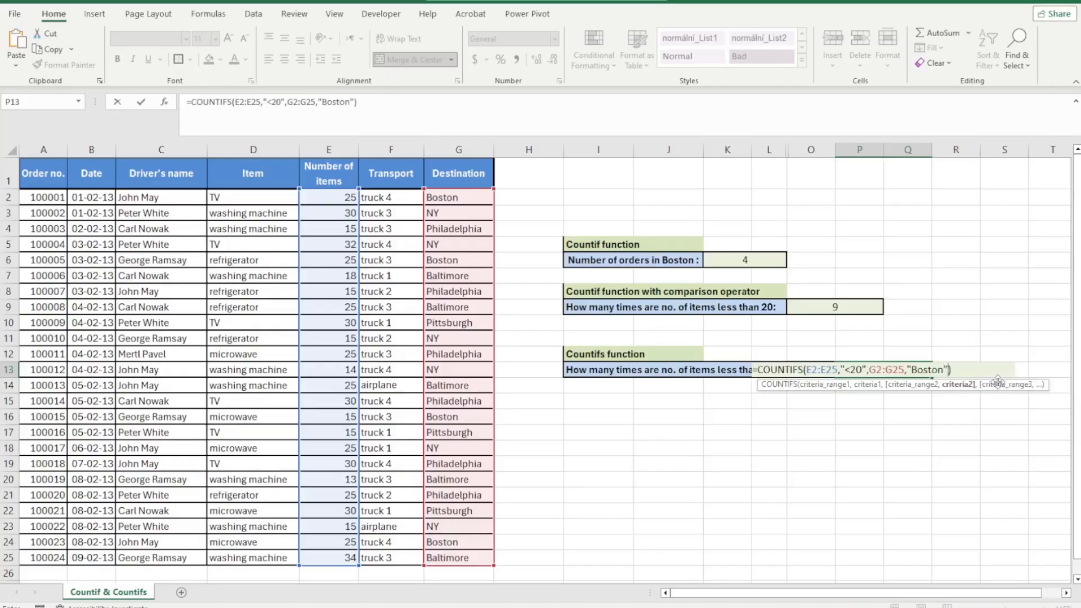
key(Tab)
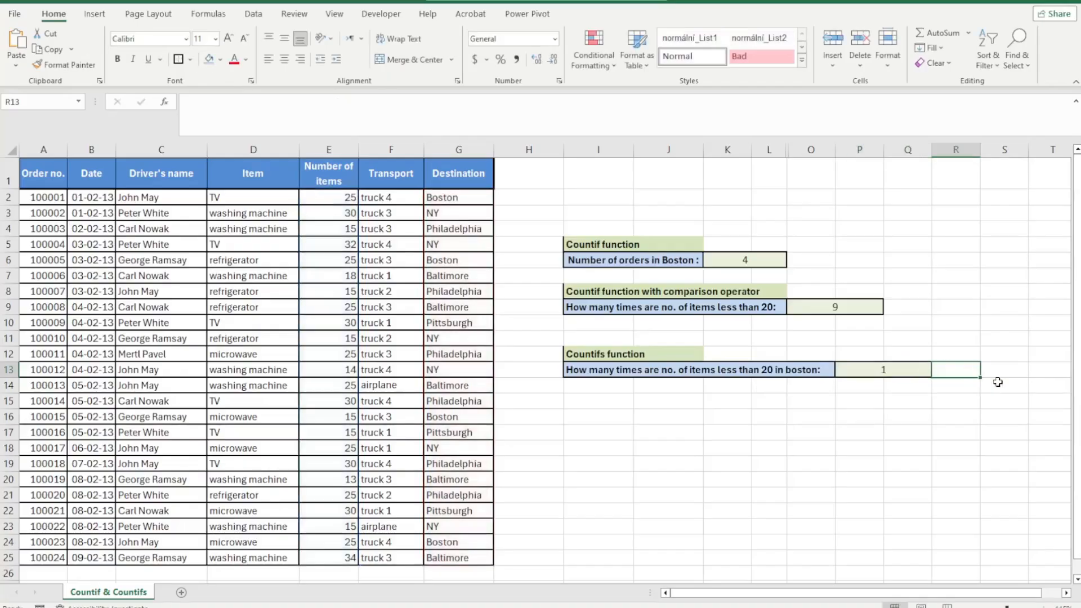
Review the COUNTIFS result against the Number of items and Destination columns
click(883, 370)
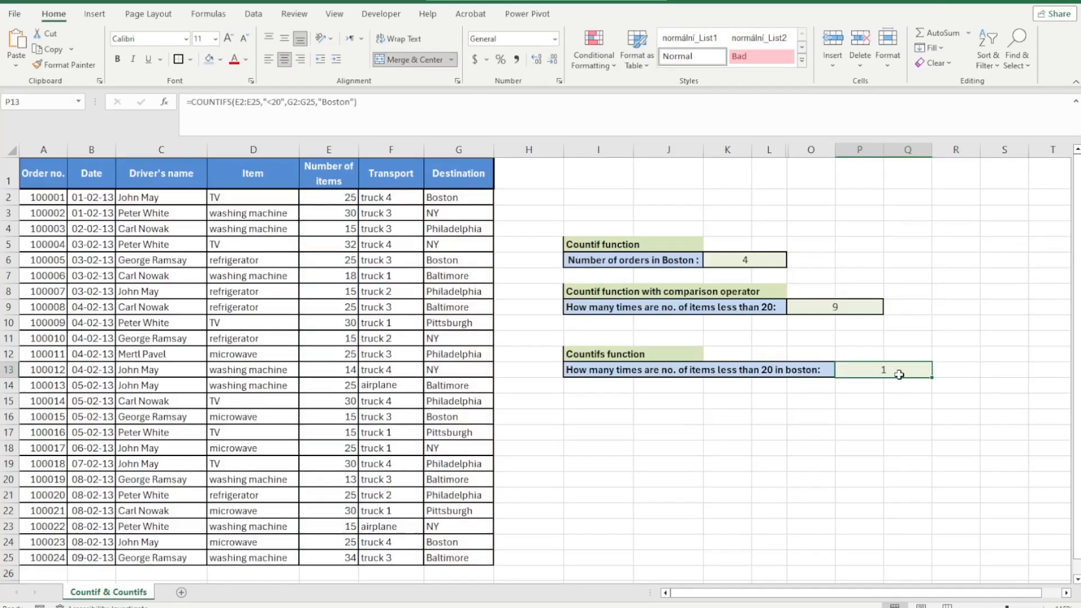
double_click(900, 371)
key(Escape)
click(353, 201)
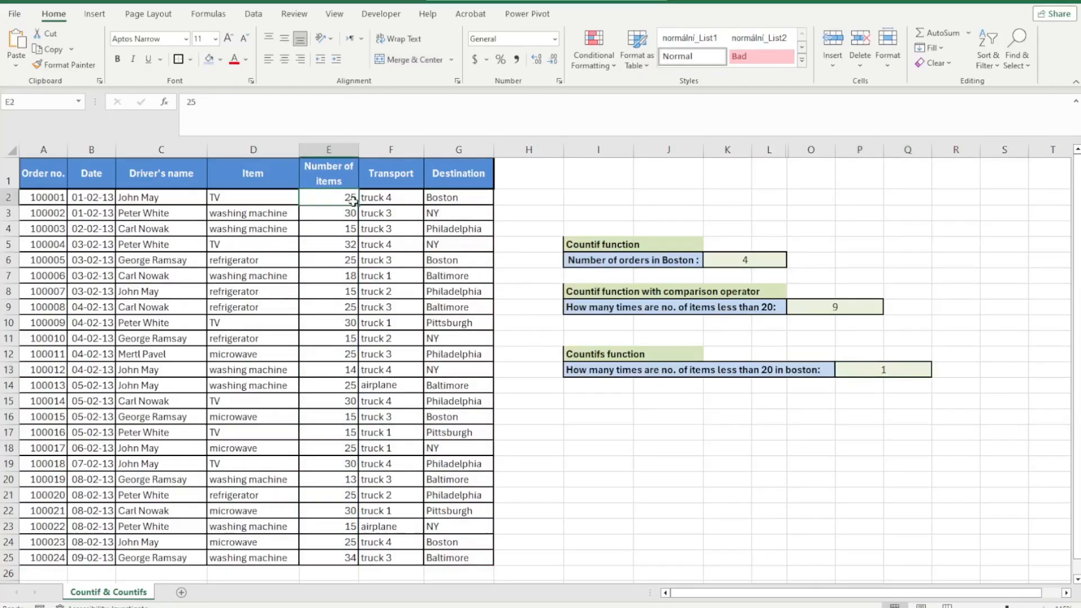
click(542, 355)
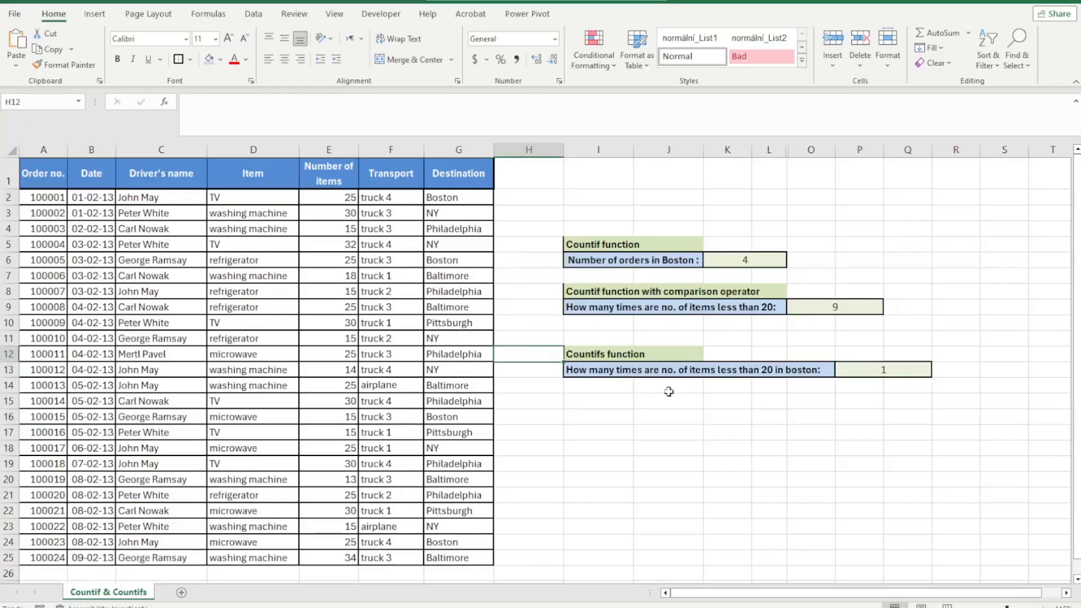
click(724, 400)
double_click(873, 369)
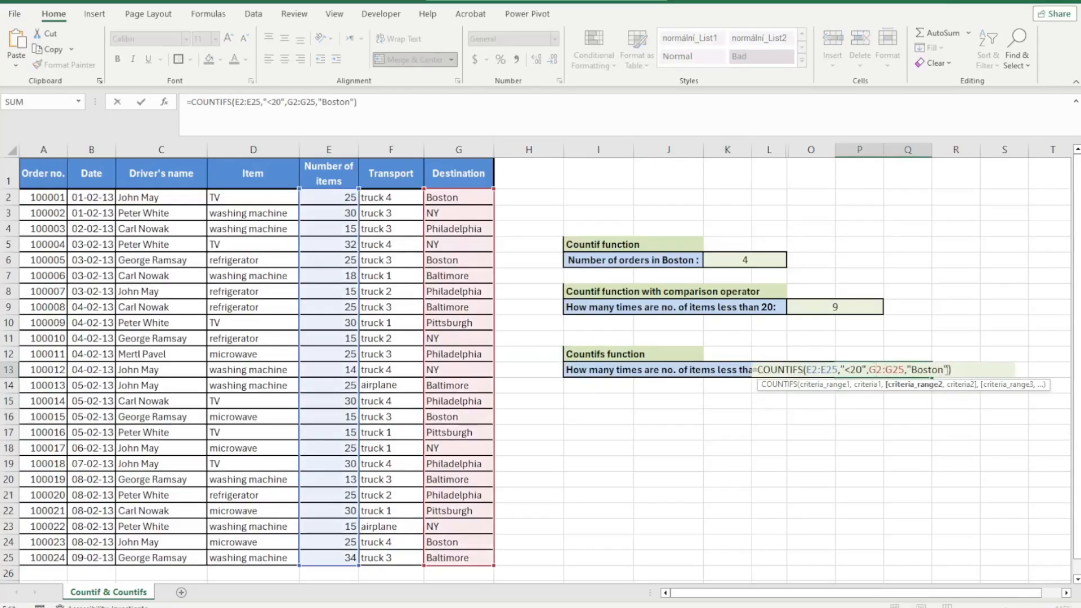
click(949, 370)
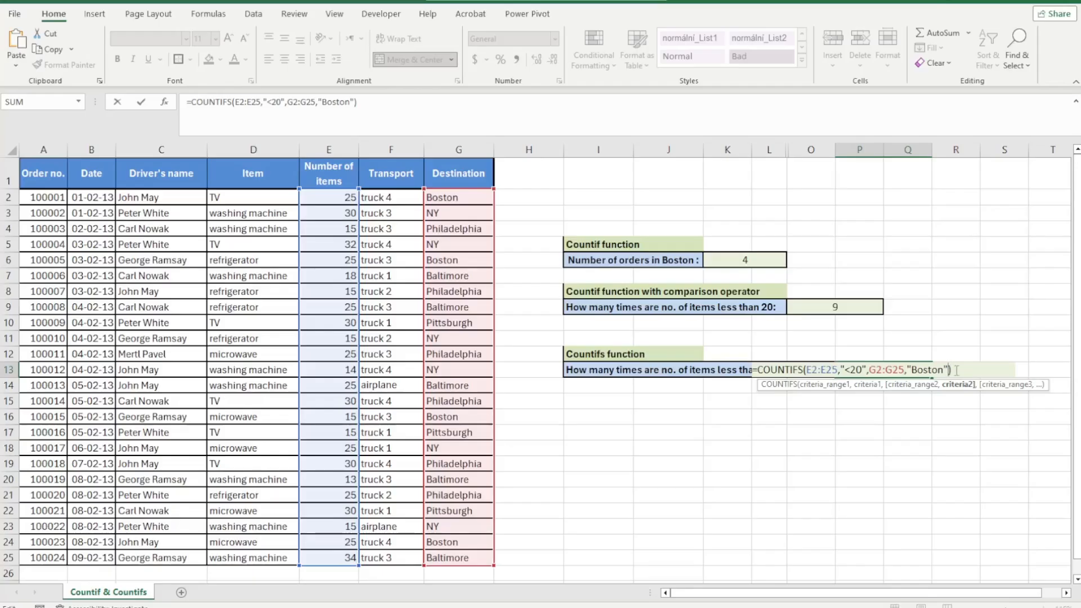
text(,)
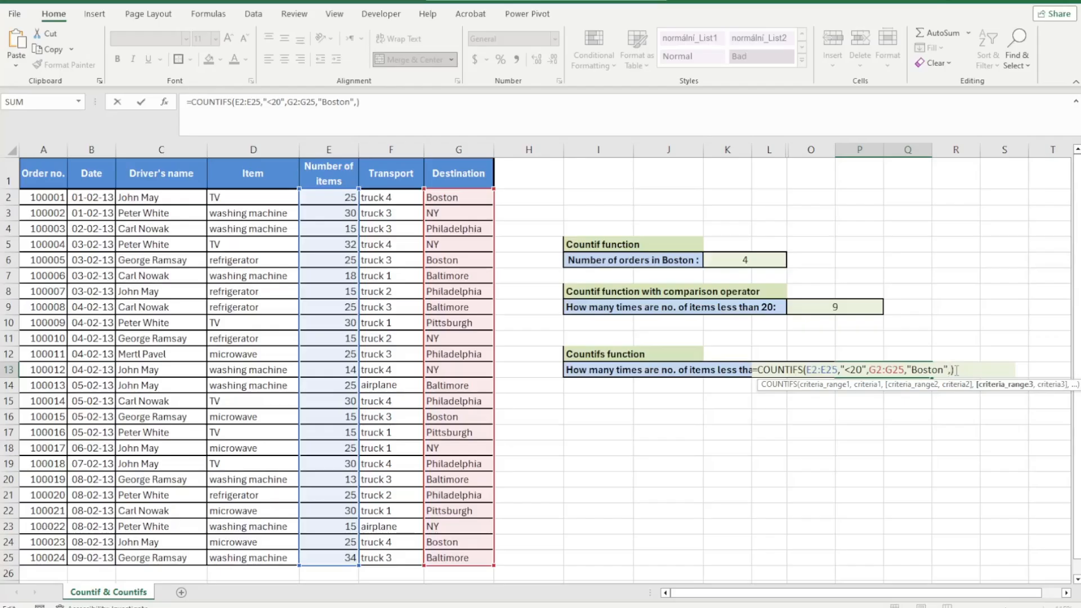
text(,)
key(BackSpace)
key(BackSpace)
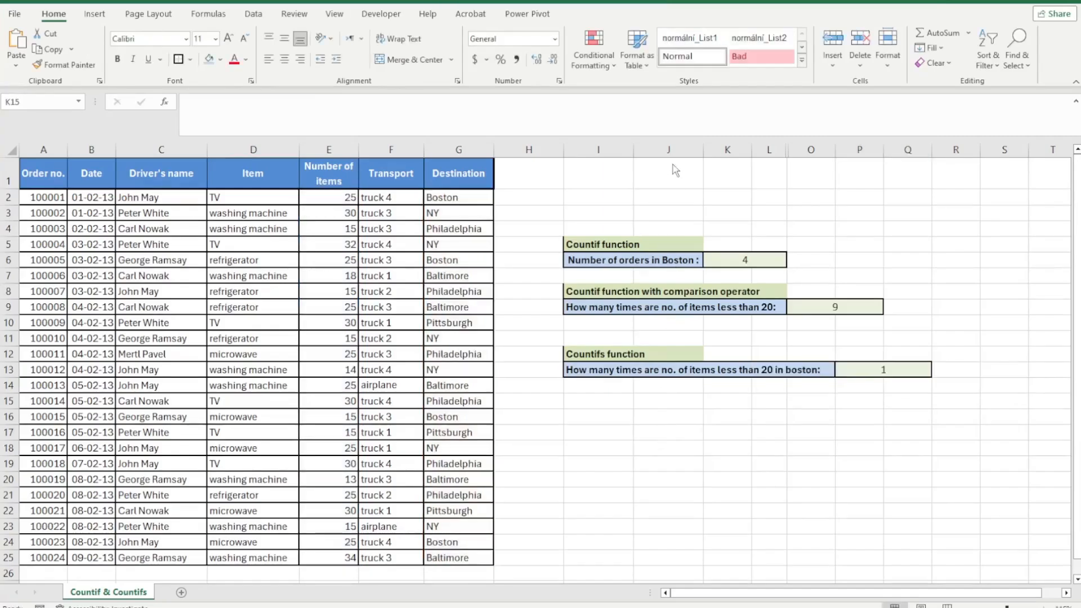
Show the Boston COUNTIF formula as text in the cell beside its result
click(766, 263)
double_click(749, 259)
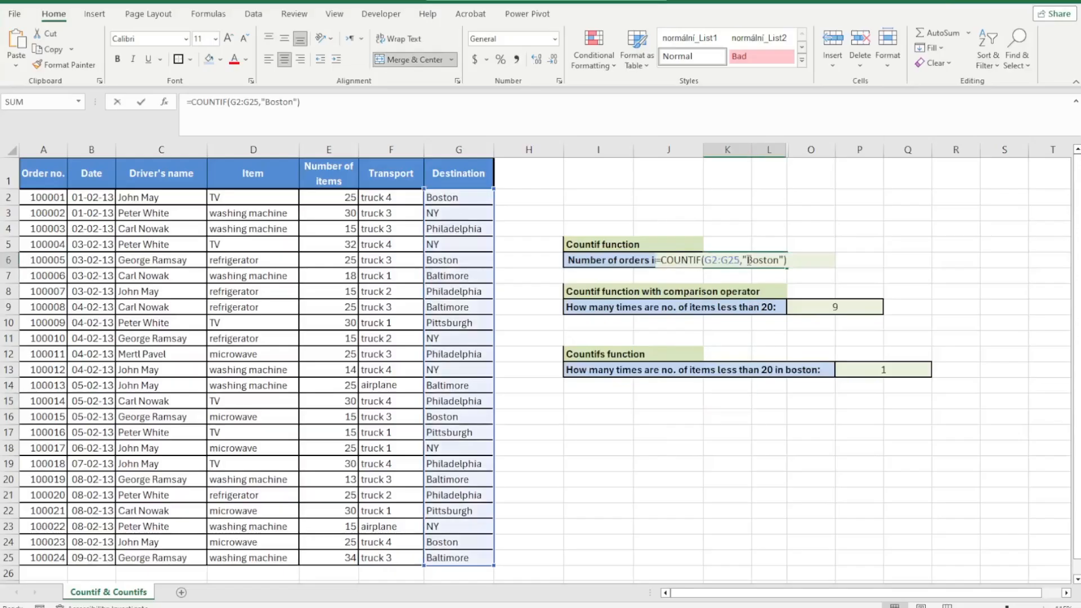
drag(786, 259, 654, 260)
key(ctrl+c)
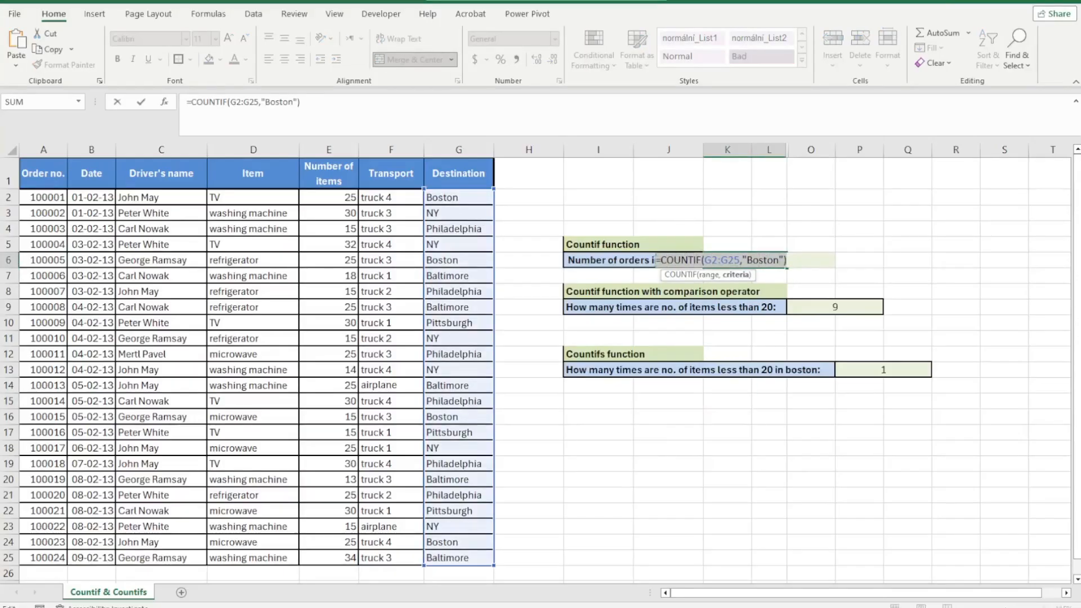
key(Escape)
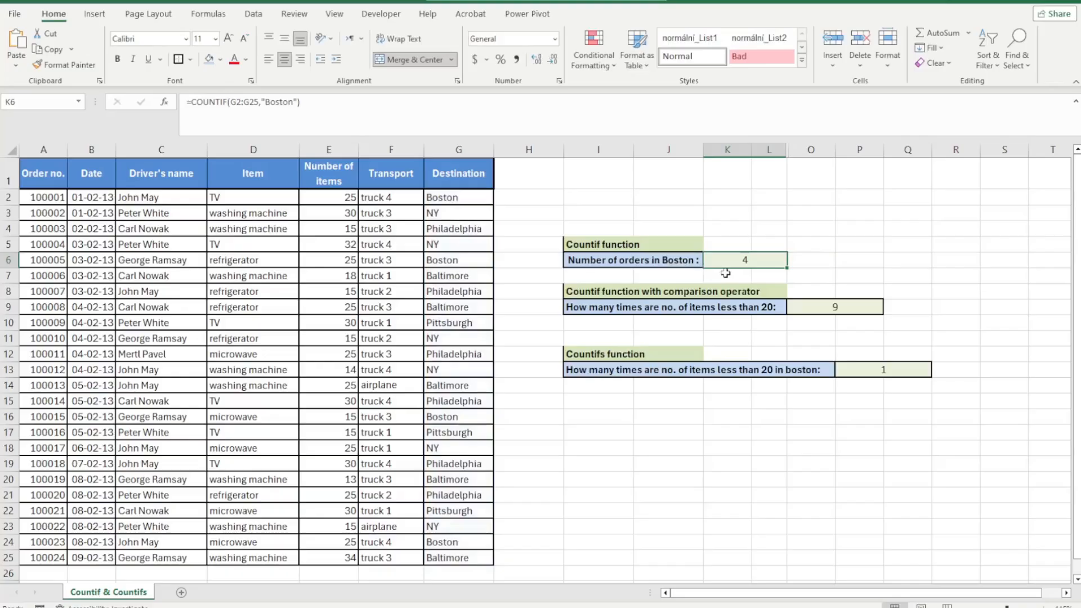
double_click(813, 260)
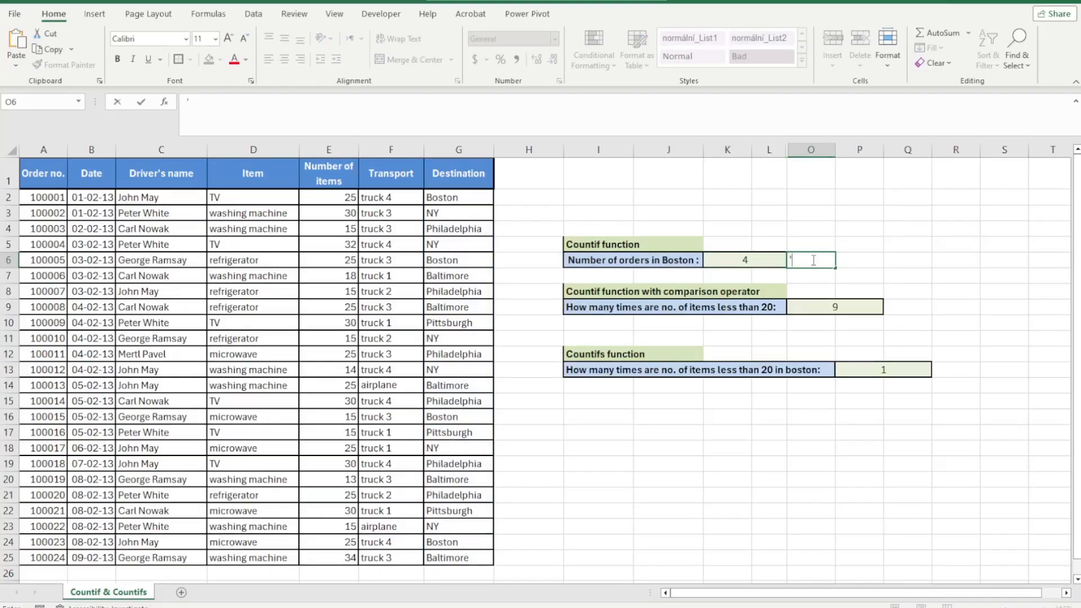
text(')
key(ctrl+v)
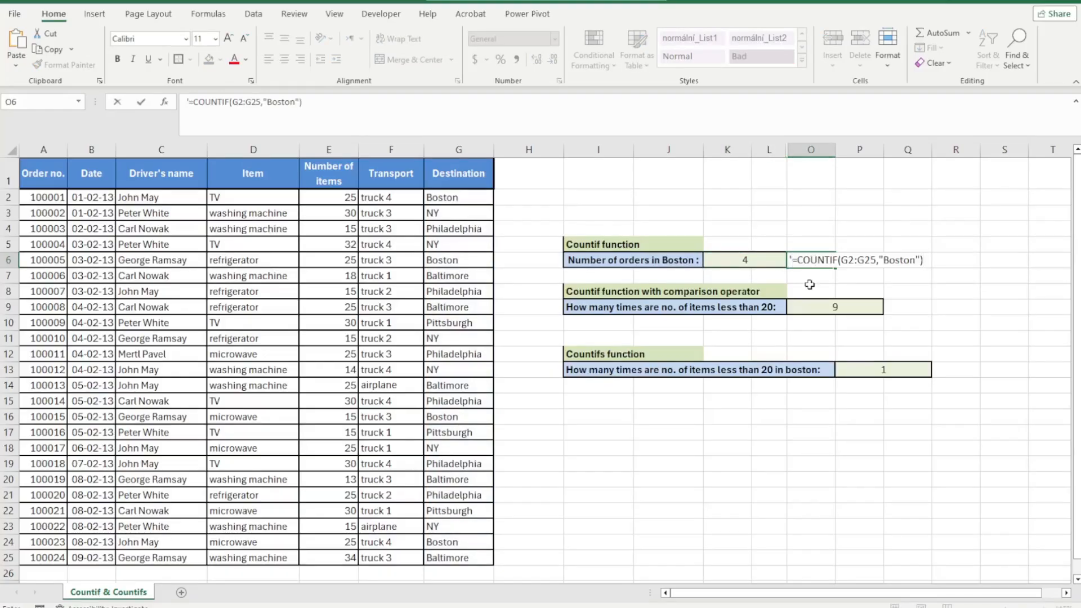
key(Return)
Show the comparison-operator COUNTIF formula as text in the cell beside its result
double_click(842, 304)
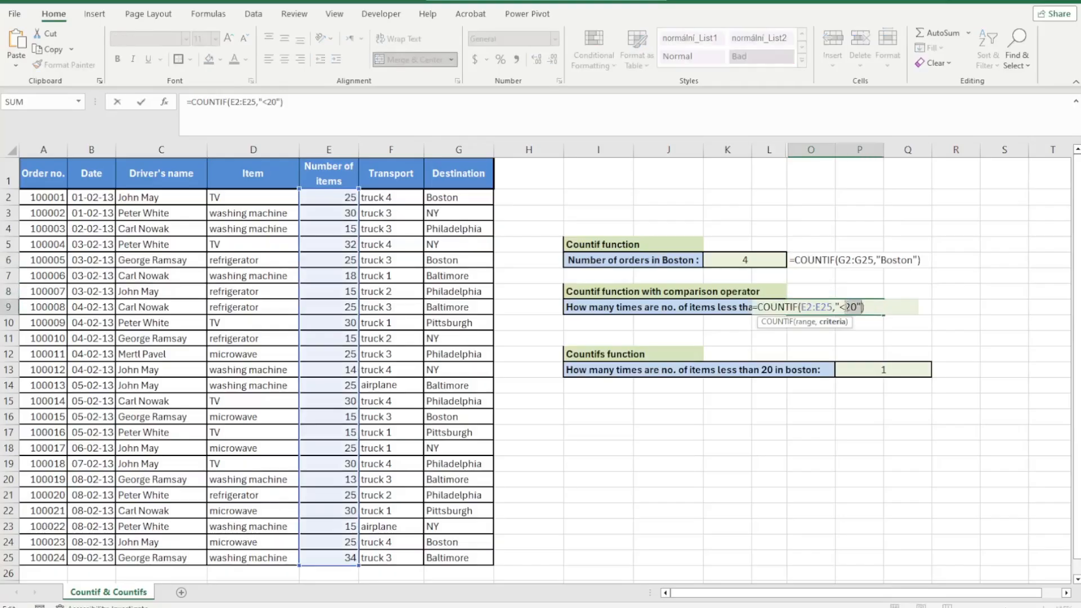
triple_click(847, 307)
key(ctrl+c)
key(Escape)
click(907, 309)
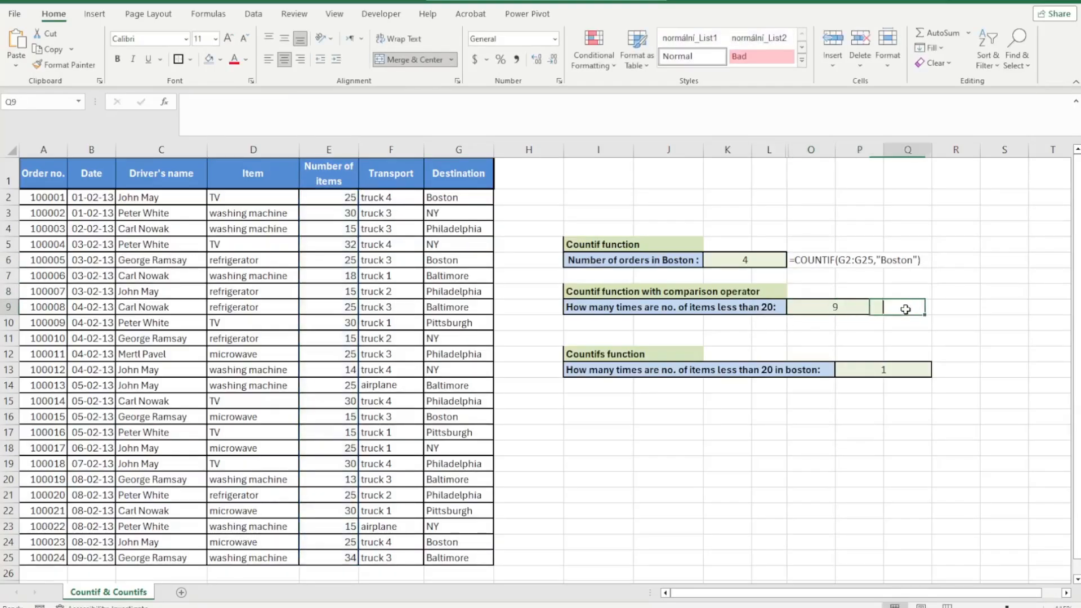
text(')
key(ctrl+v)
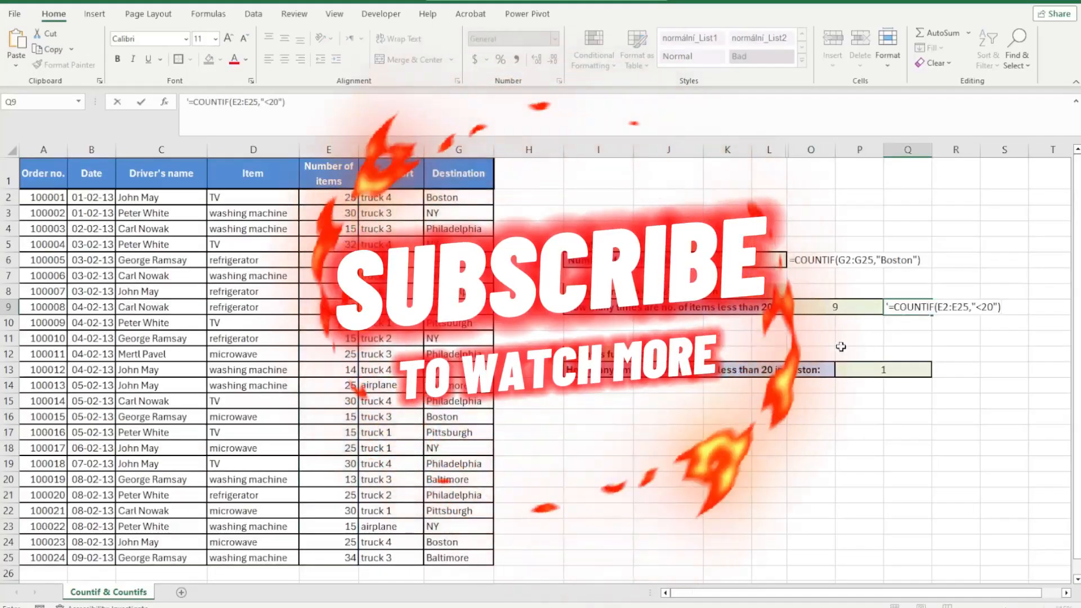
click(828, 340)
Show the COUNTIFS formula as text below its result cell, in O15
double_click(890, 366)
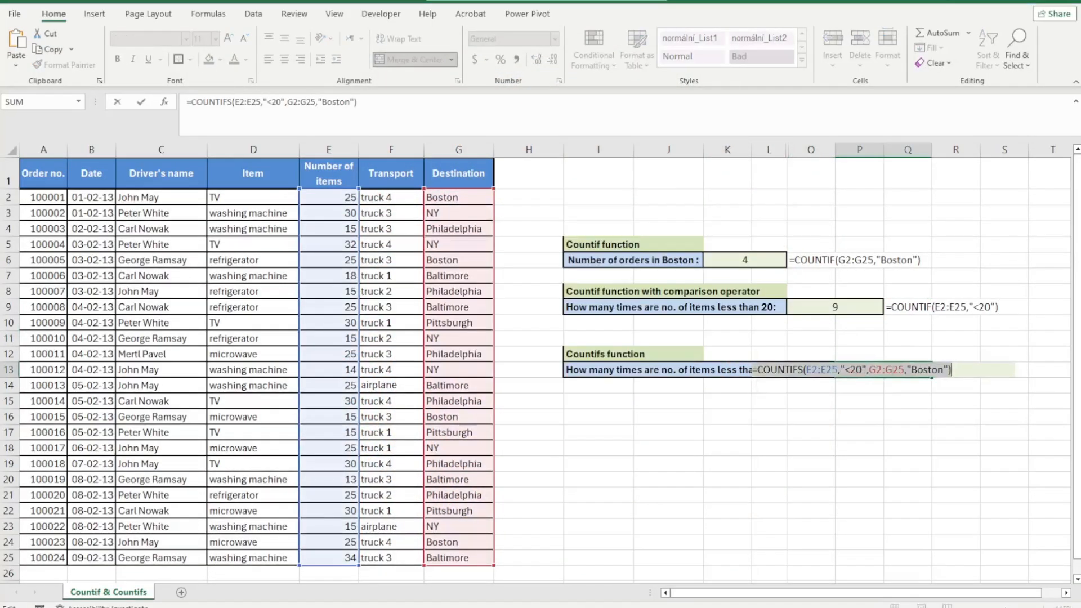
key(Escape)
click(947, 370)
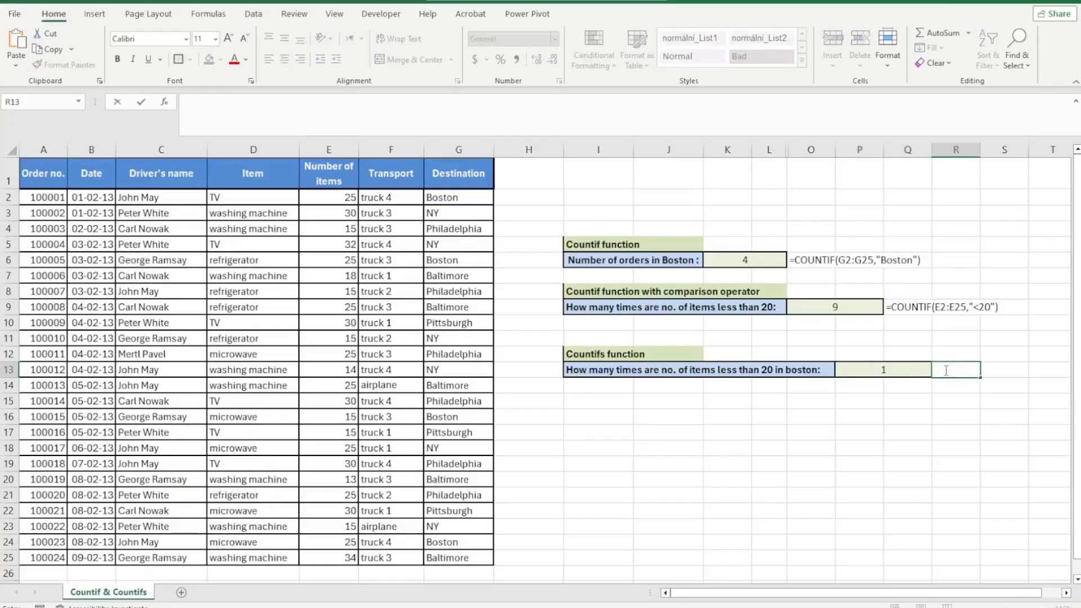
key(ctrl+v)
click(924, 430)
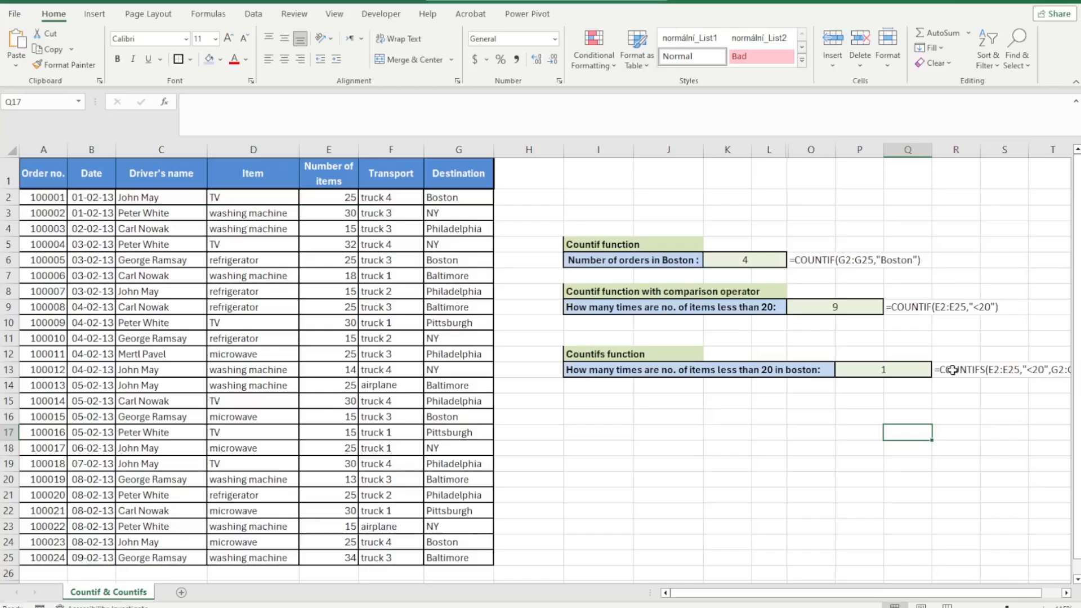
click(953, 370)
key(ctrl+c)
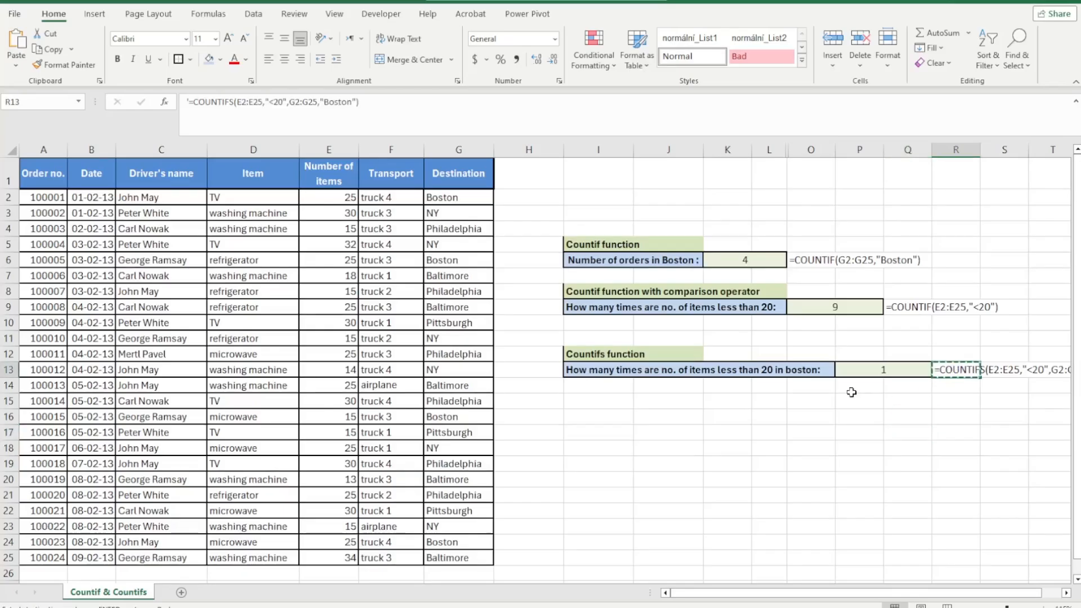
click(810, 401)
key(ctrl+v)
click(867, 431)
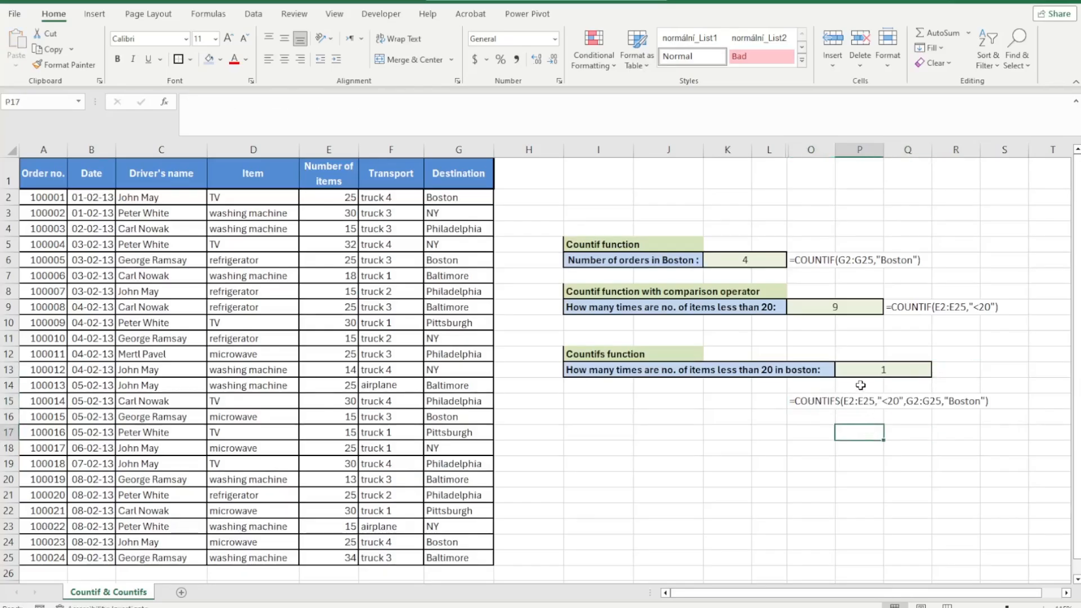